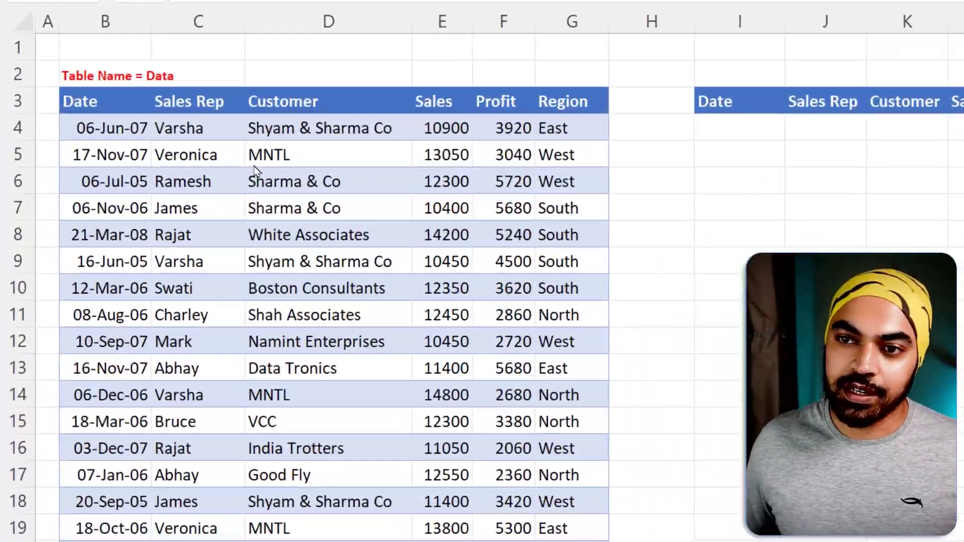
left_click_drag(168, 146, 195, 133)
mouse_move(180, 67)
left_mouse_down()
mouse_move(187, 79)
mouse_move(209, 59)
left_mouse_up()
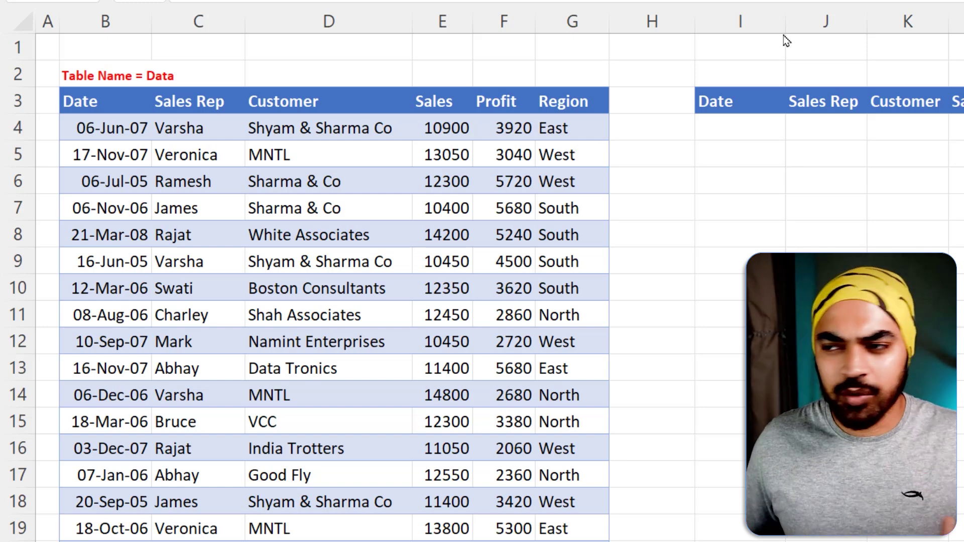
- Start a FILTER formula in cell I4 with the Data table as the array argument
left_click(745, 127)
type("=fil")
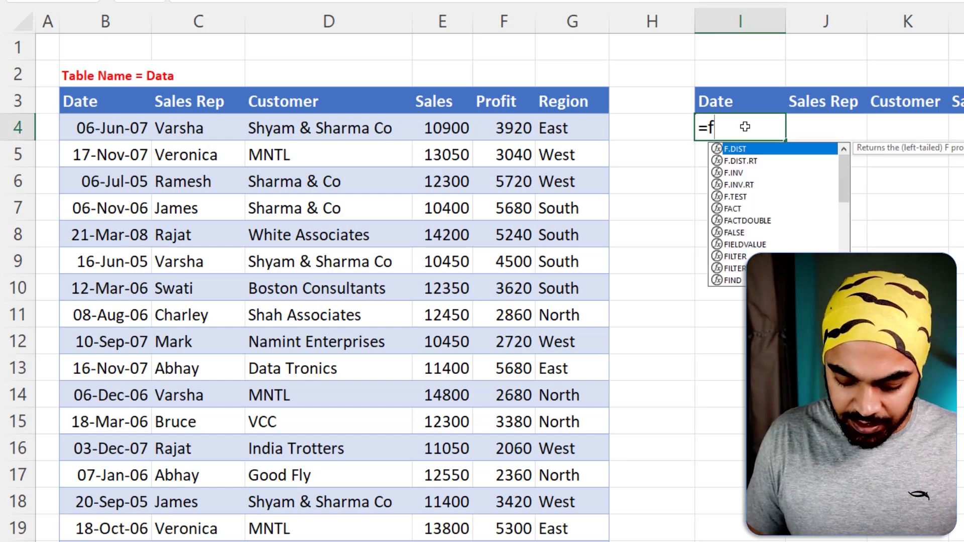
key("Tab")
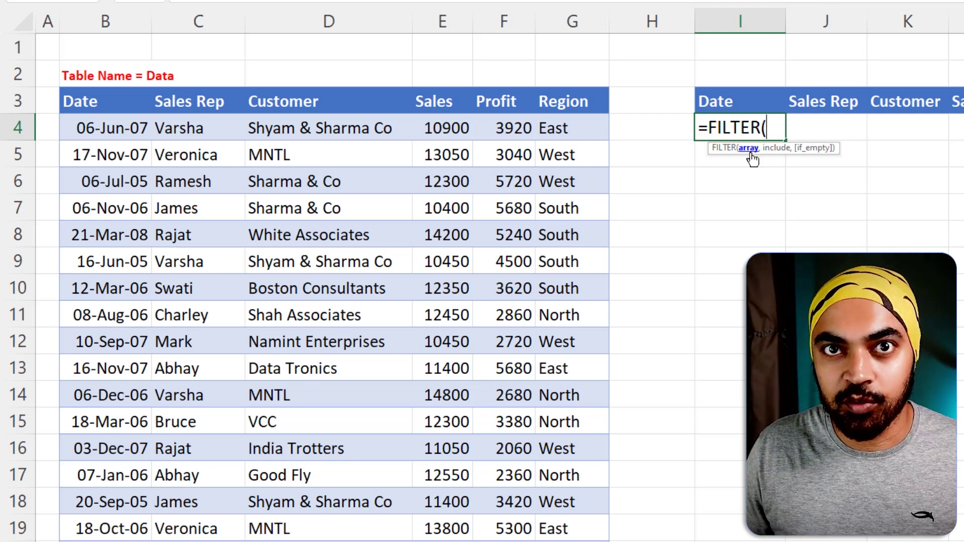
type("da")
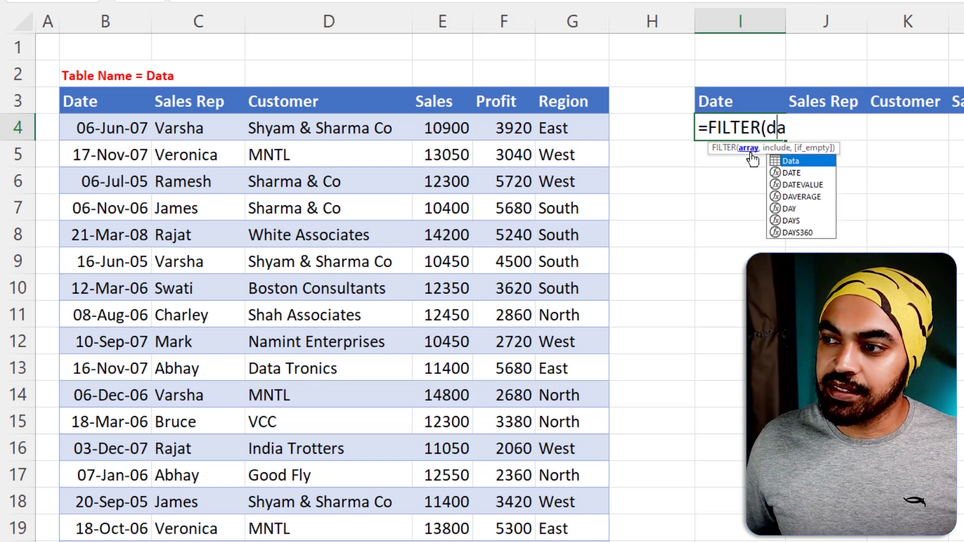
key("Tab")
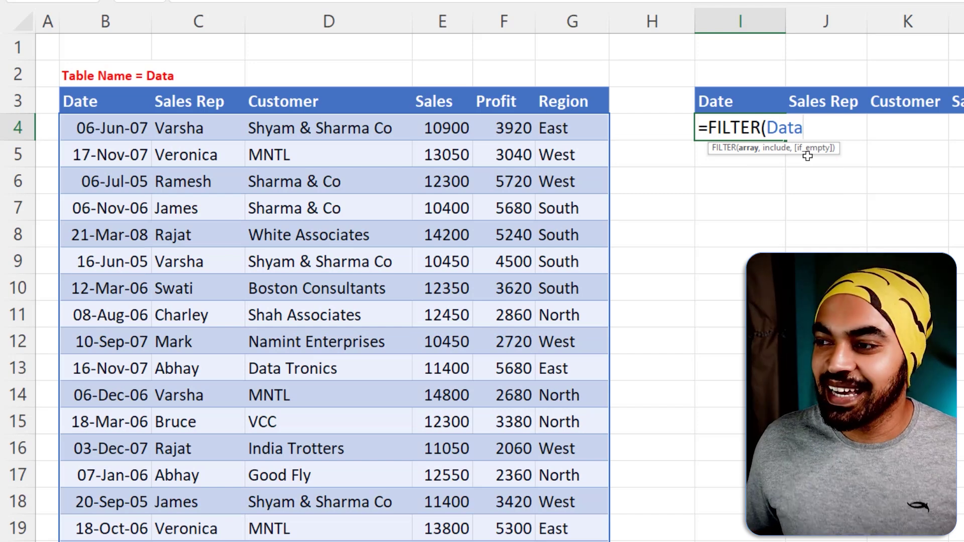
type(",")
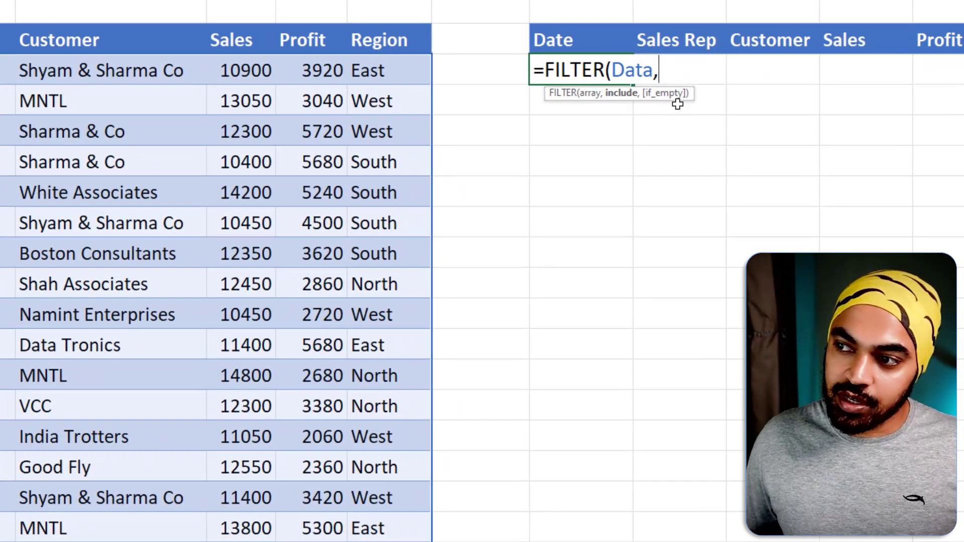
- Complete the include argument of the FILTER formula with Data[Customer]="MNTL" and enter the formula
type("da")
key("Tab")
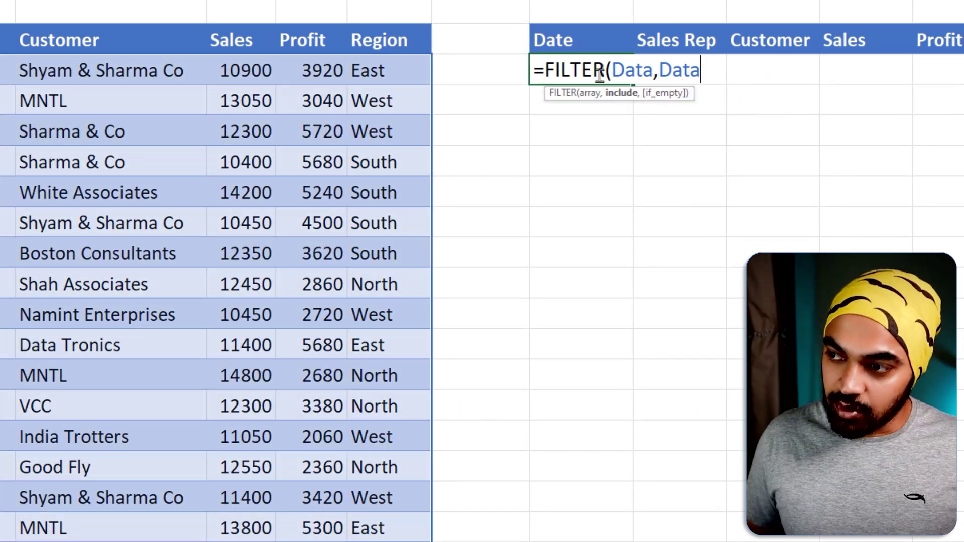
type("[")
key("Down")
key("Down")
key("Down")
key("Tab")
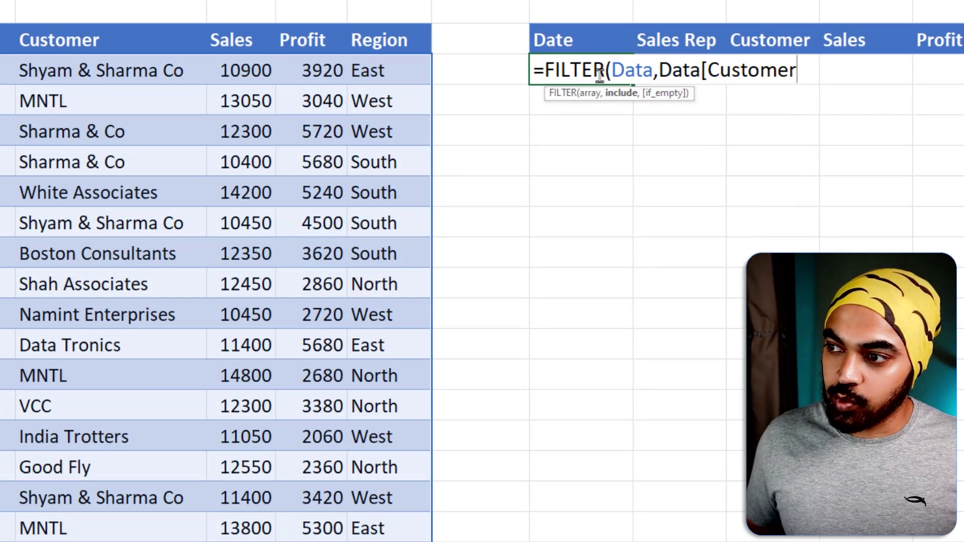
type("]=\"")
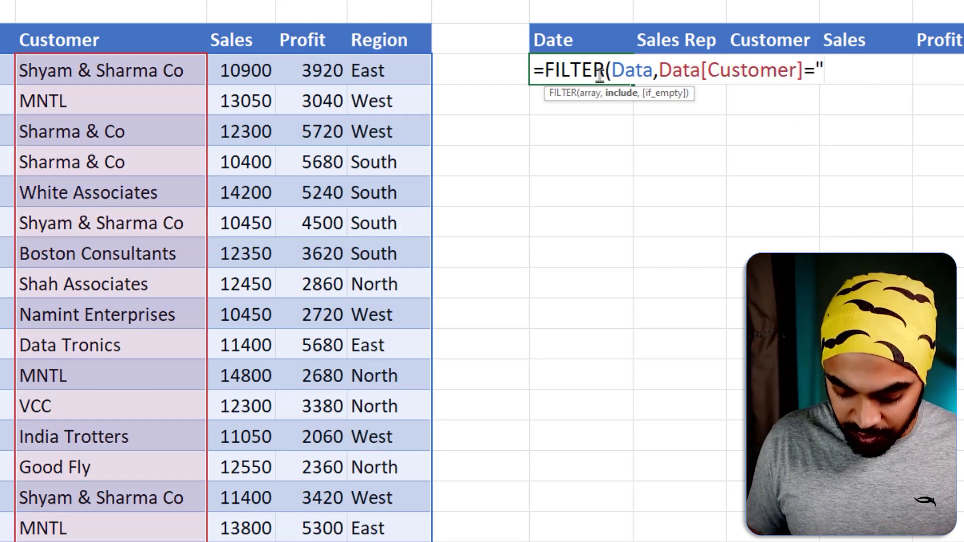
type("MNTL\"")
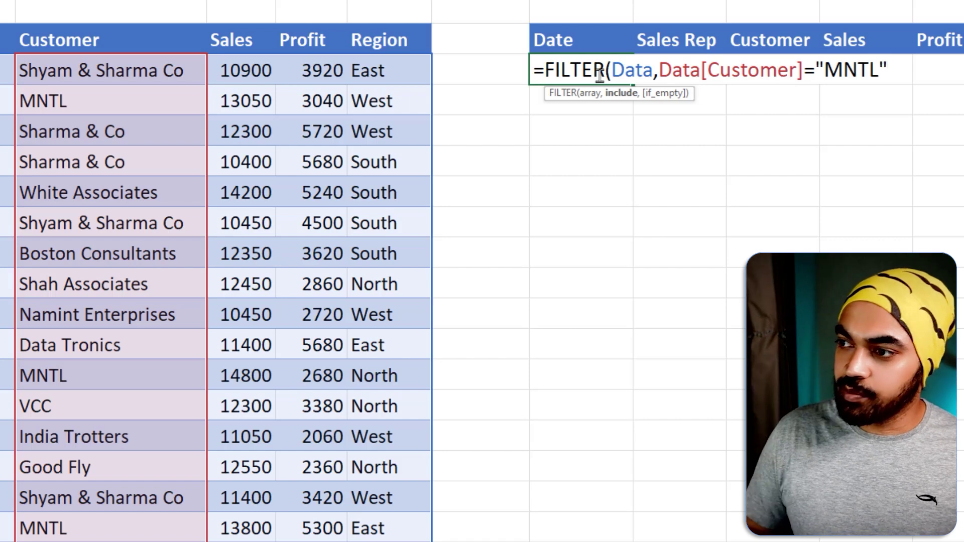
type(")")
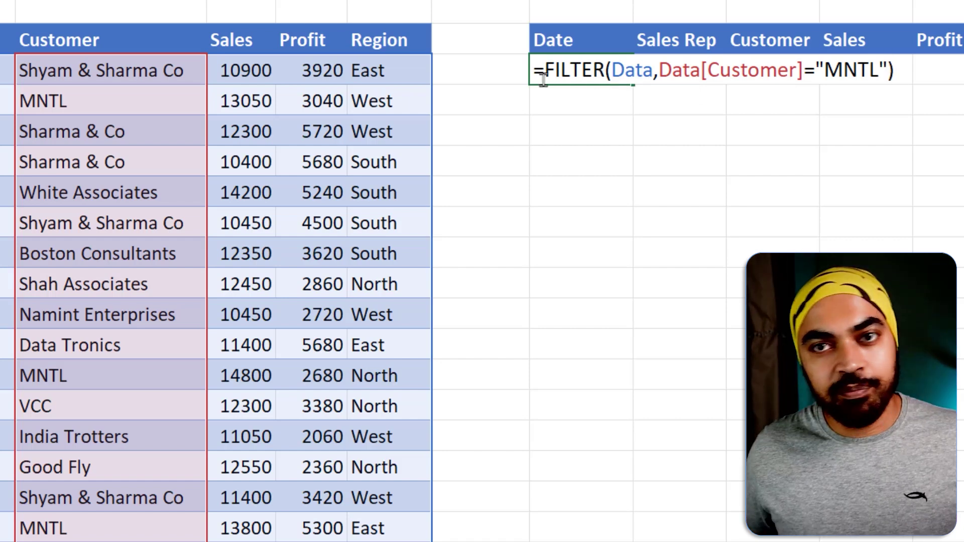
key("ctrl+2")
left_click_drag(44, 95, 70, 87)
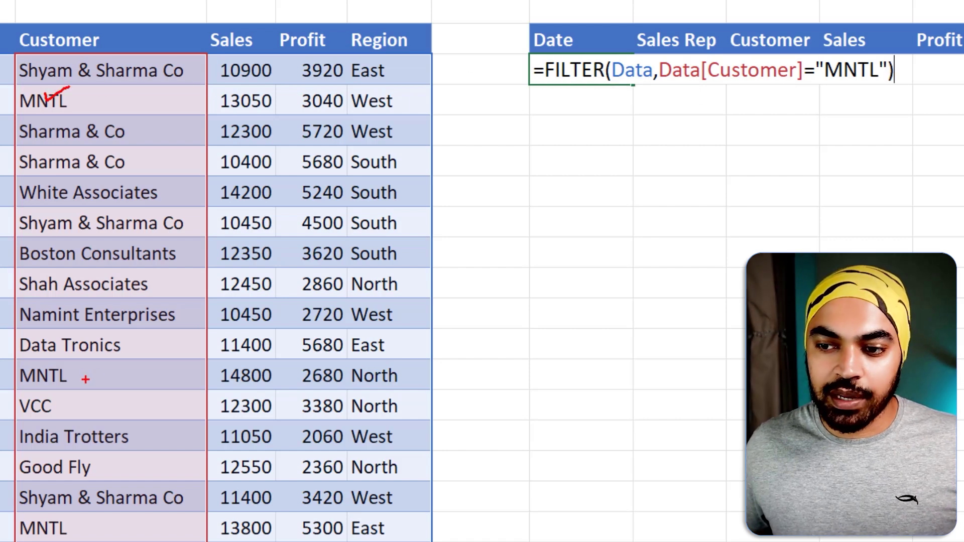
left_click_drag(87, 380, 113, 359)
key("Escape")
key("Return")
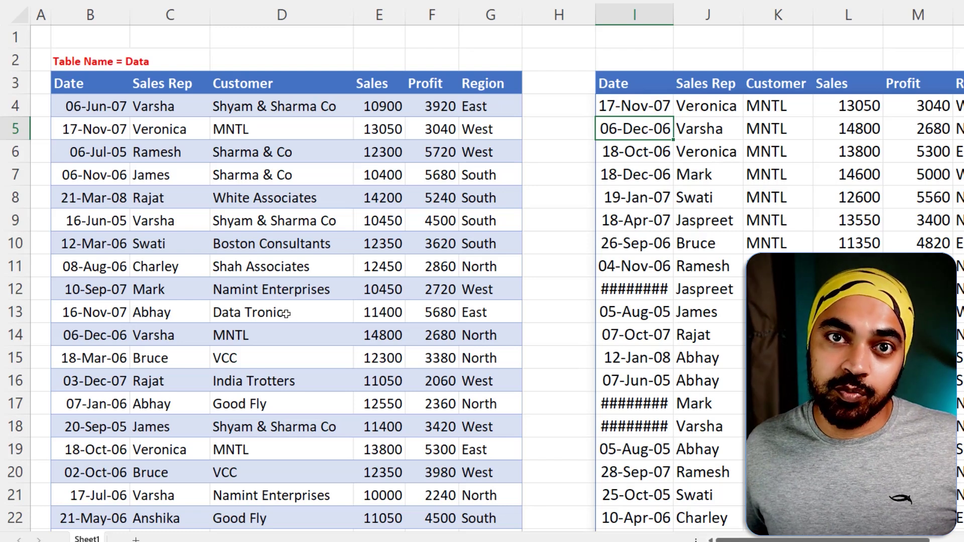
left_click_drag(50, 95, 113, 187)
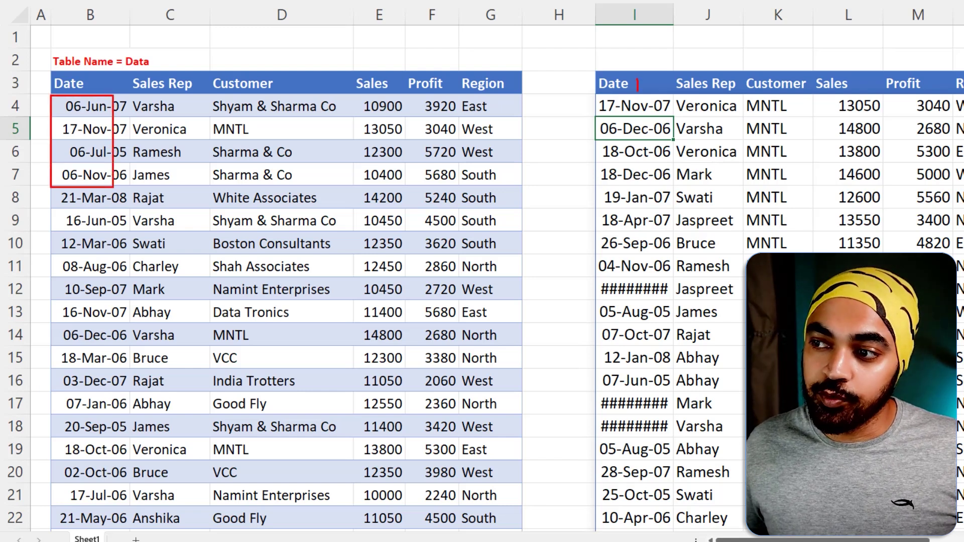
key("Escape")
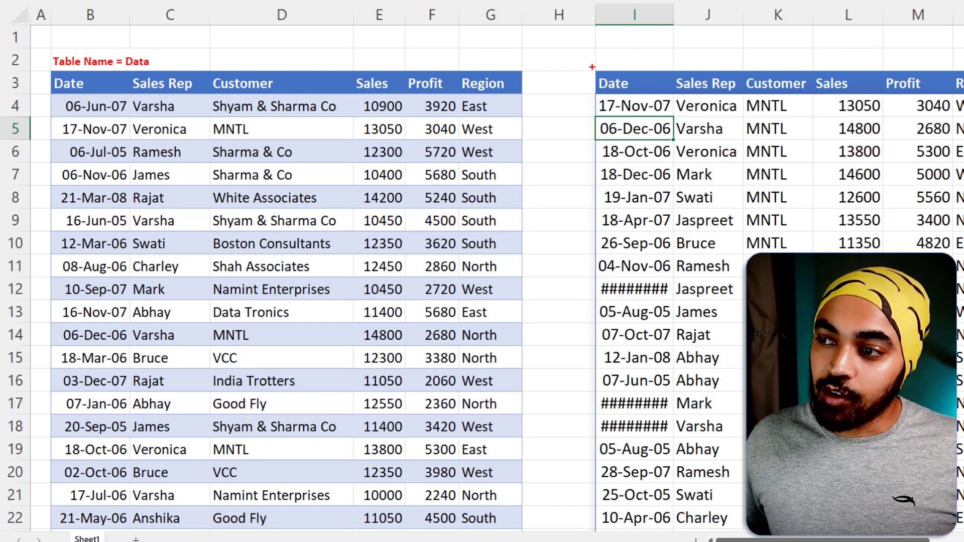
left_click_drag(592, 67, 963, 106)
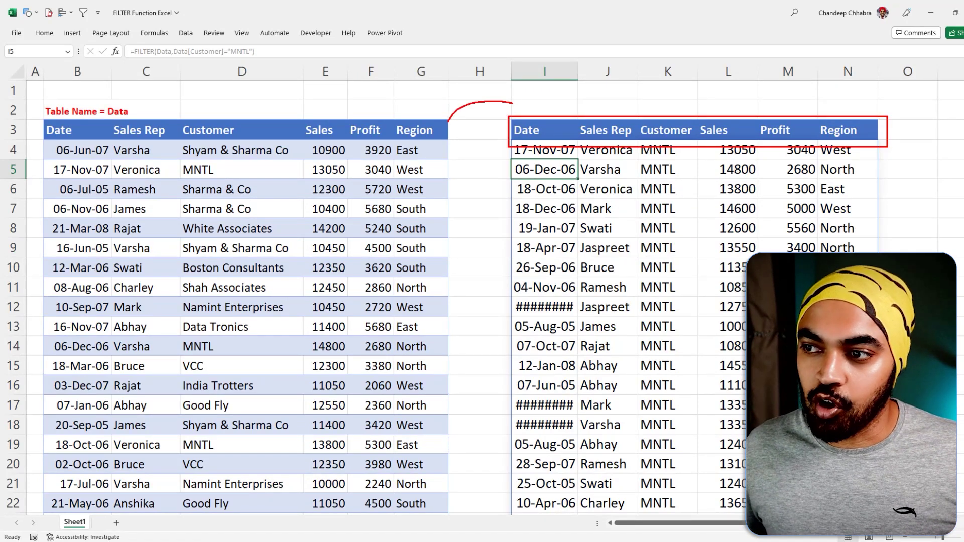
- Edit the FILTER formula in I4, enclosing the customer condition in parentheses and adding a * operator after it
left_click(540, 147)
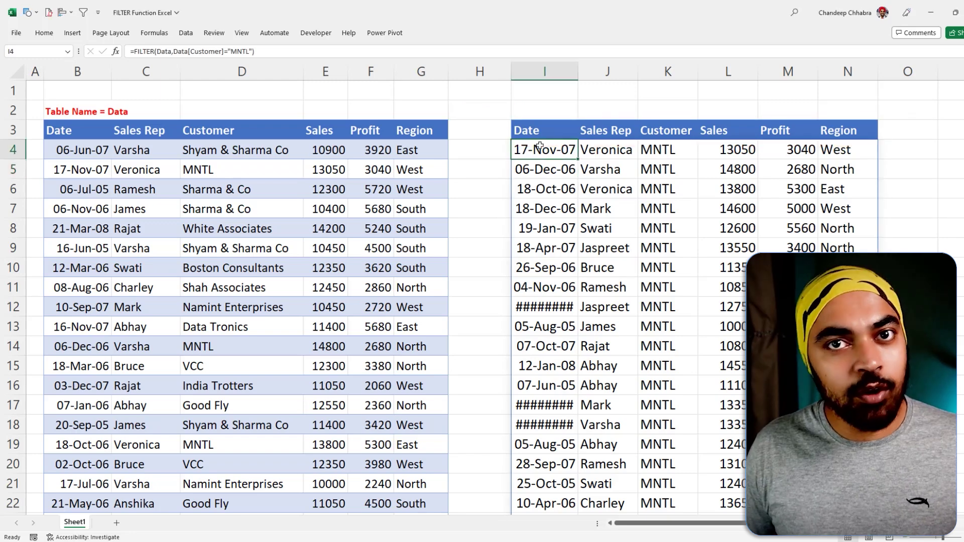
key("F2")
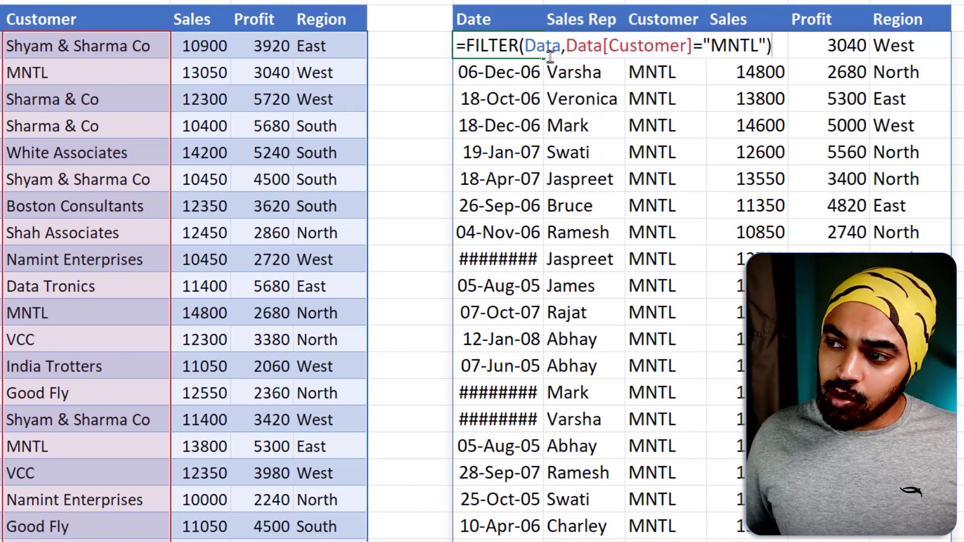
left_click(567, 50)
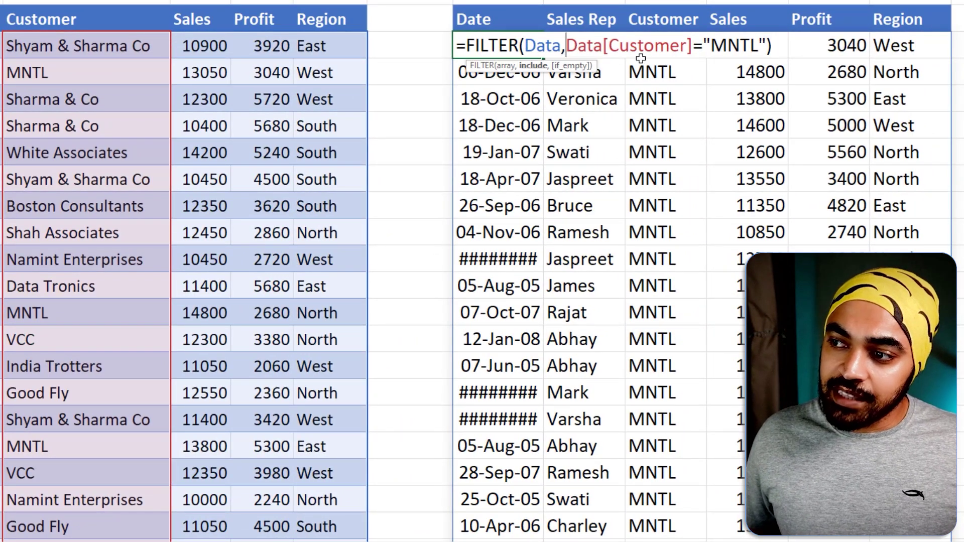
type("(")
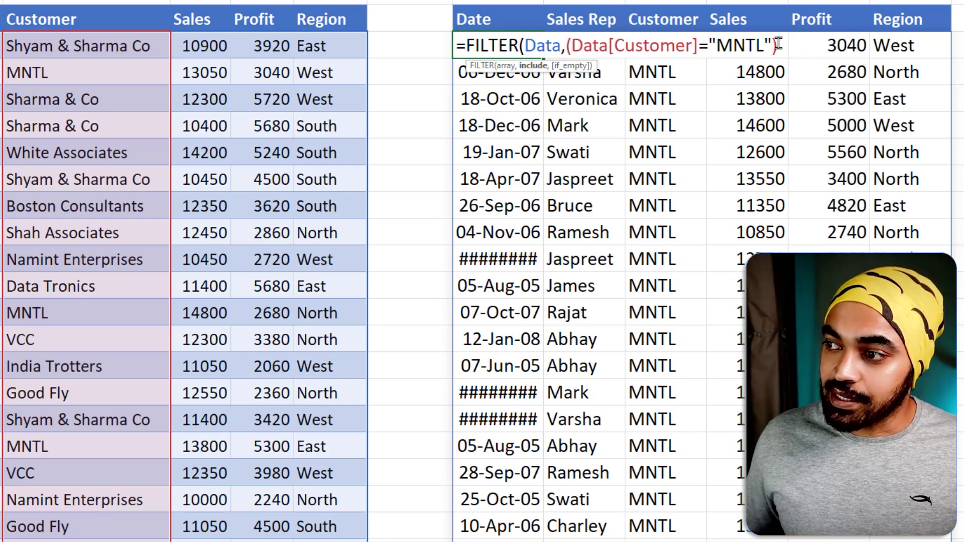
type("*")
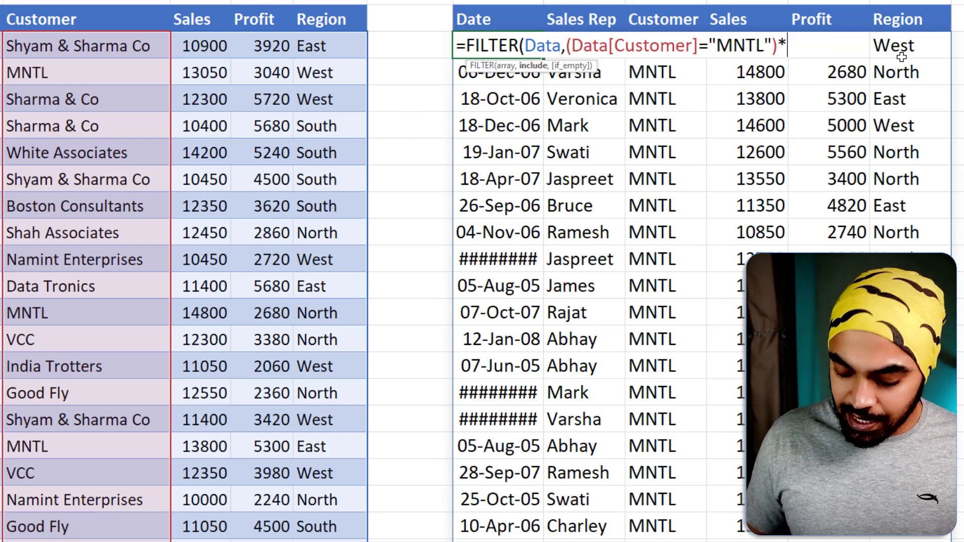
- Add the second condition (Data[Sales]>=14000) to the FILTER formula and enter it
type("(data")
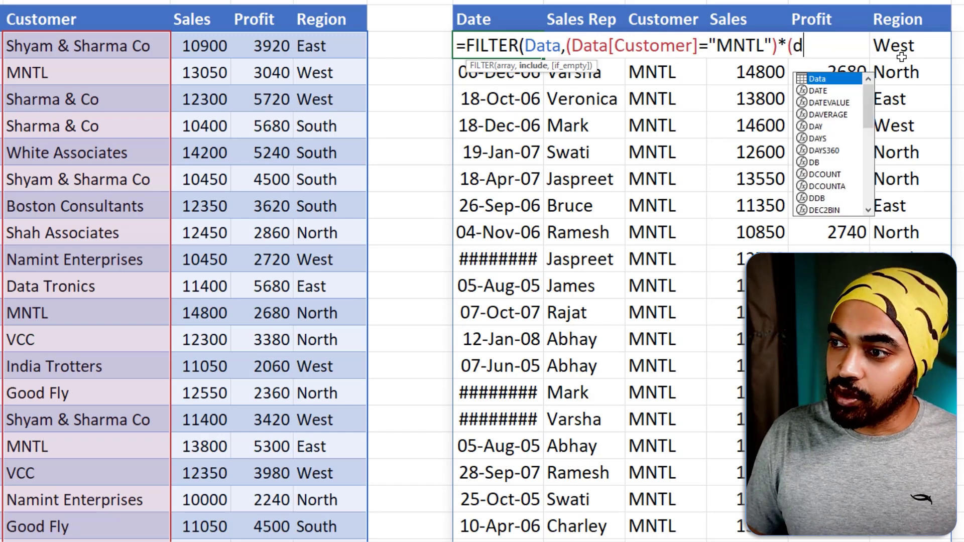
key("Tab")
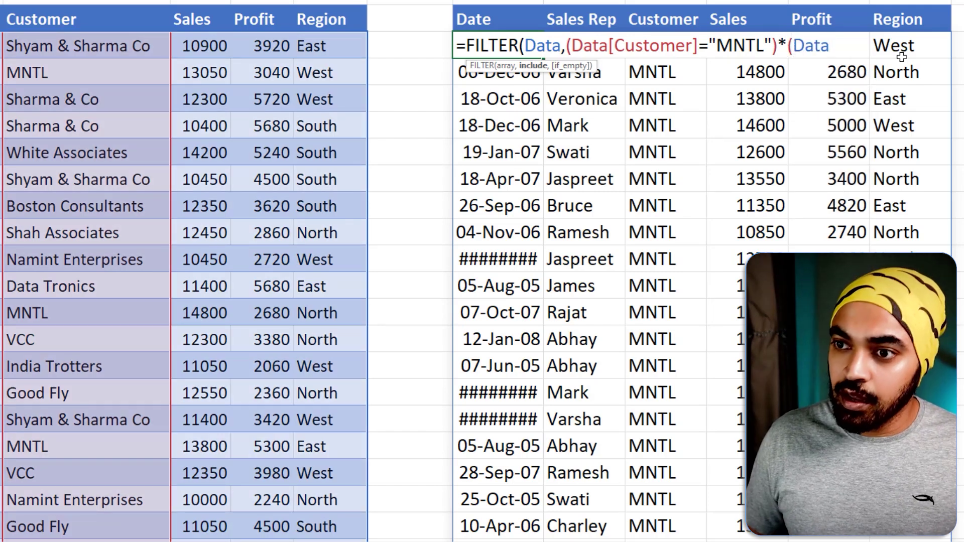
type("[sa")
key("Tab")
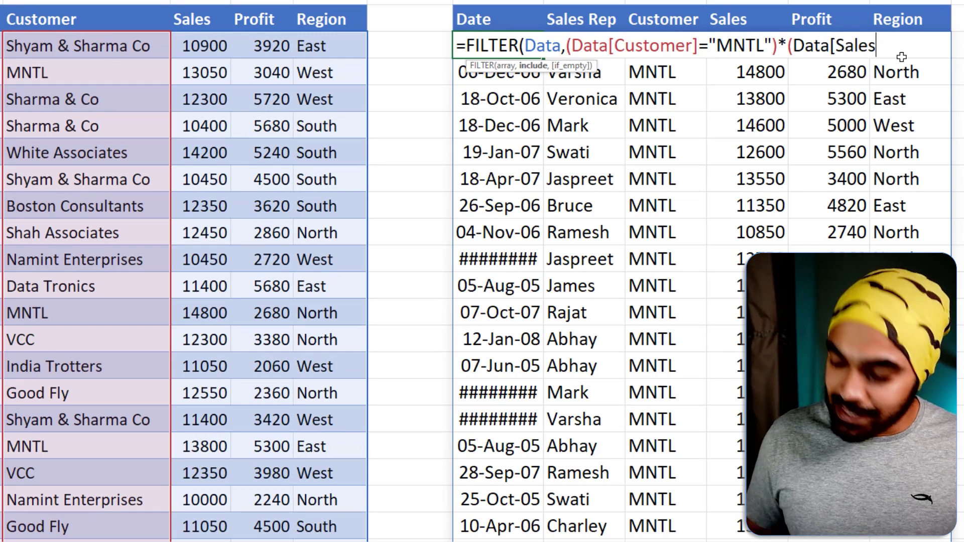
type("]")
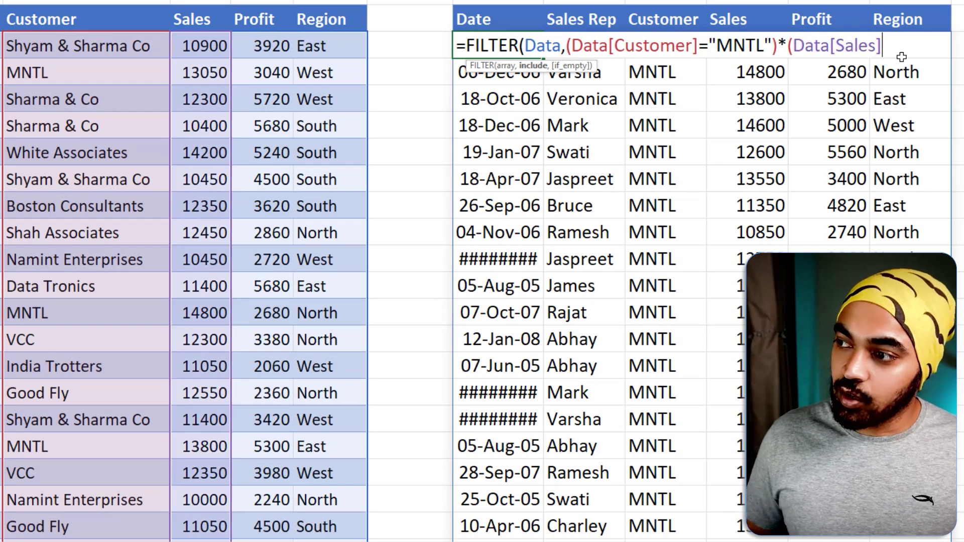
type(">=1400")
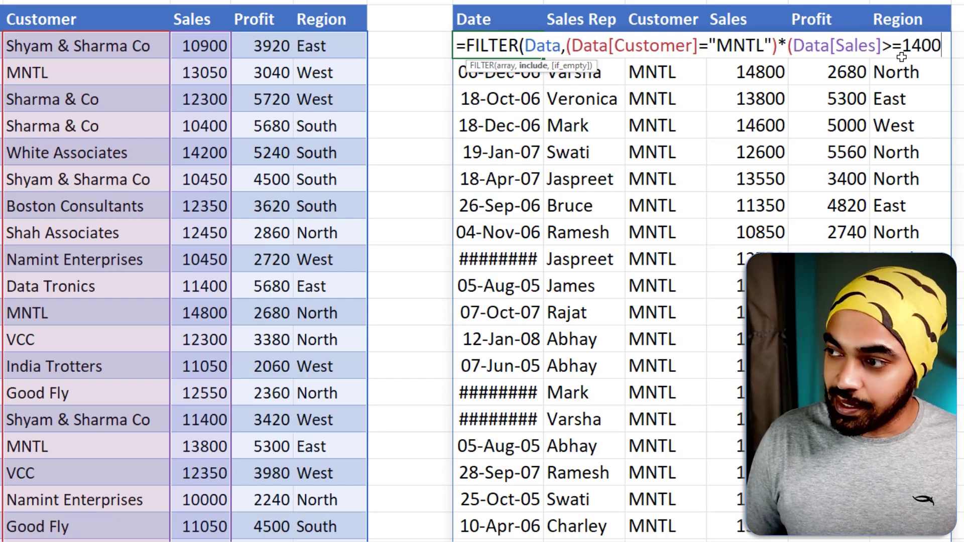
type("0)")
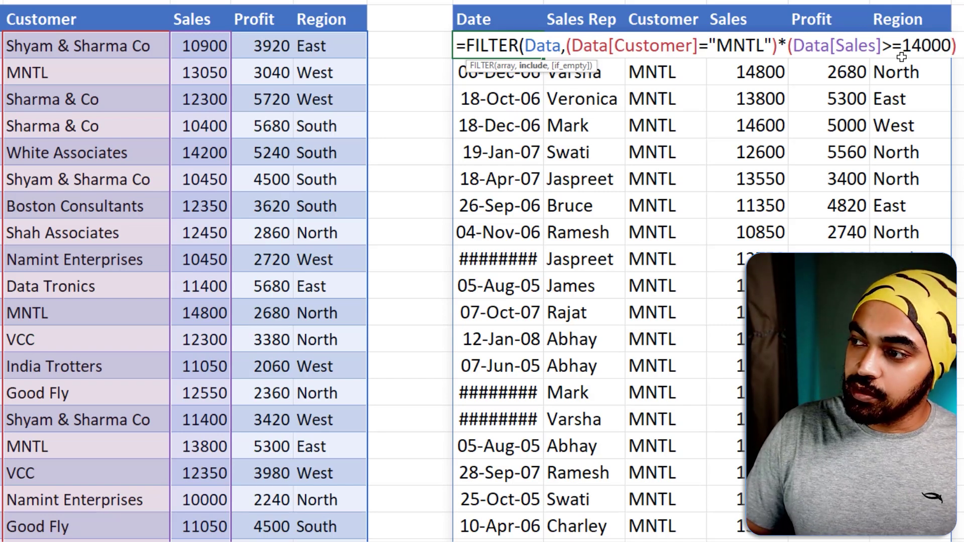
type(")")
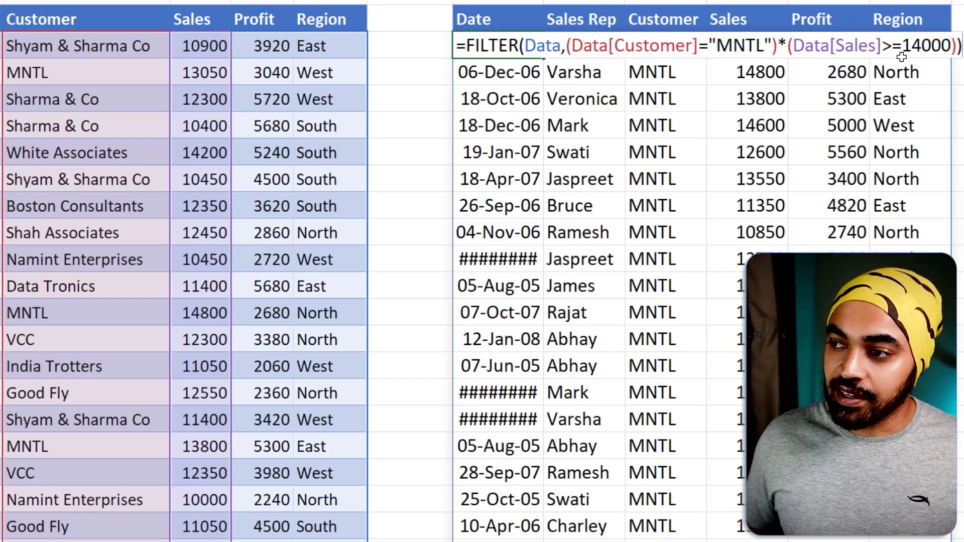
key("Return")
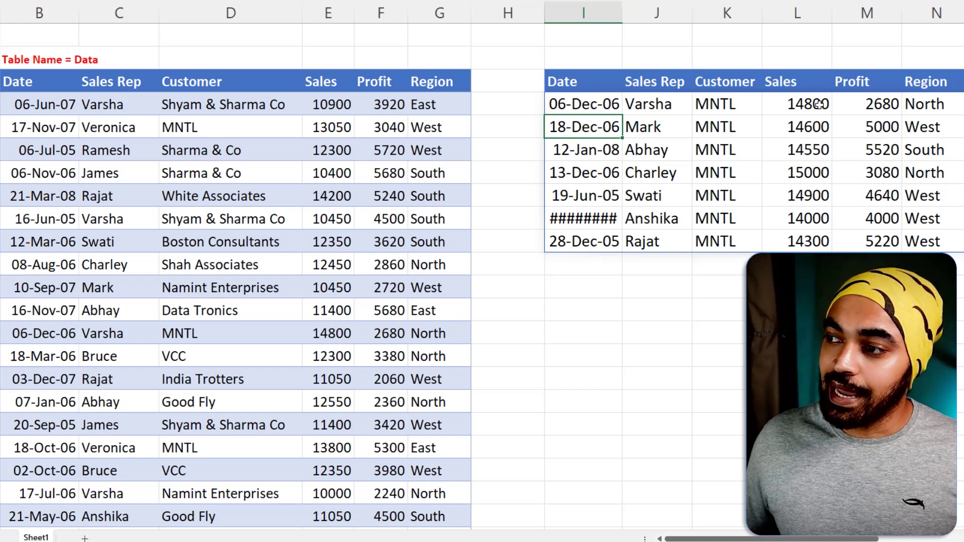
left_click_drag(814, 105, 817, 225)
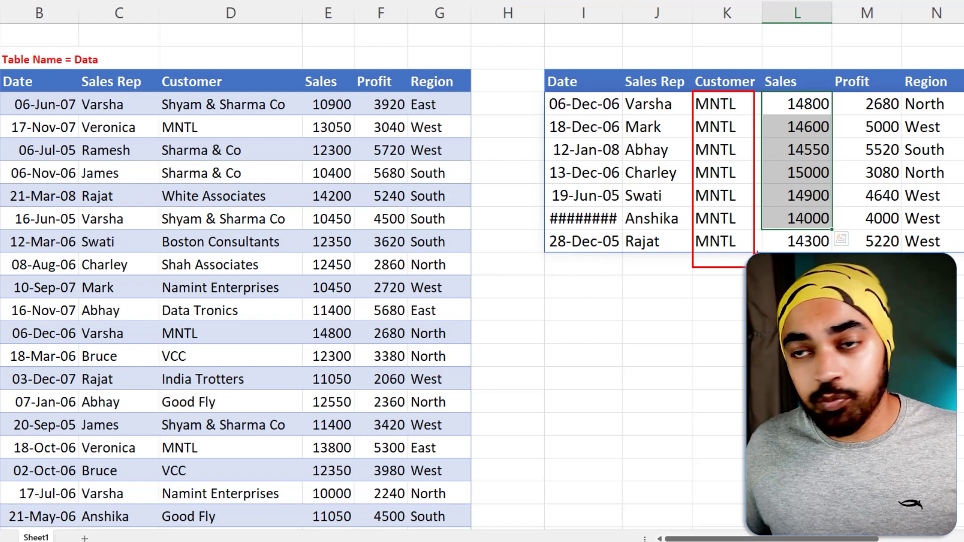
mouse_move(793, 187)
left_mouse_down()
mouse_move(798, 199)
mouse_move(810, 180)
left_mouse_up()
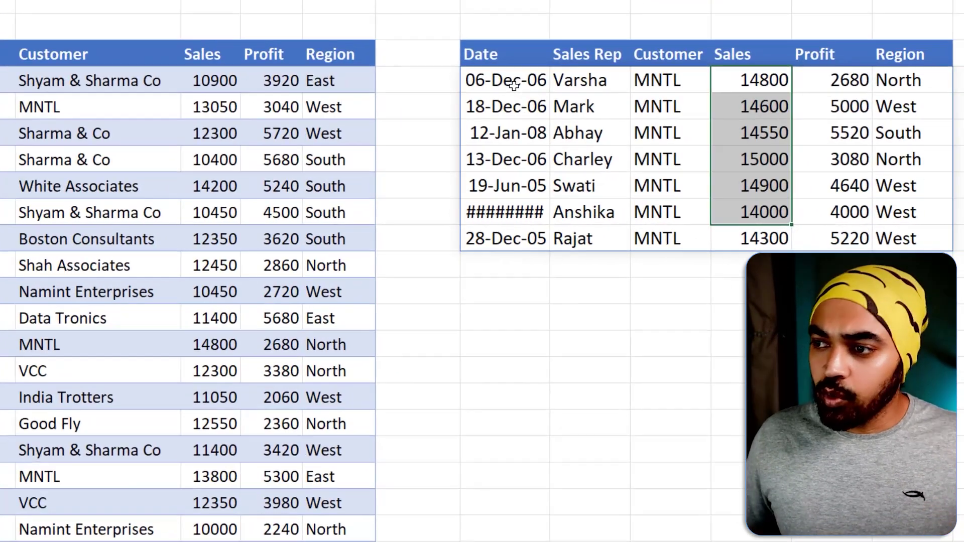
- Replace the * between the two conditions in the I4 FILTER formula with + to apply OR logic
left_click(591, 108)
double_click(506, 83)
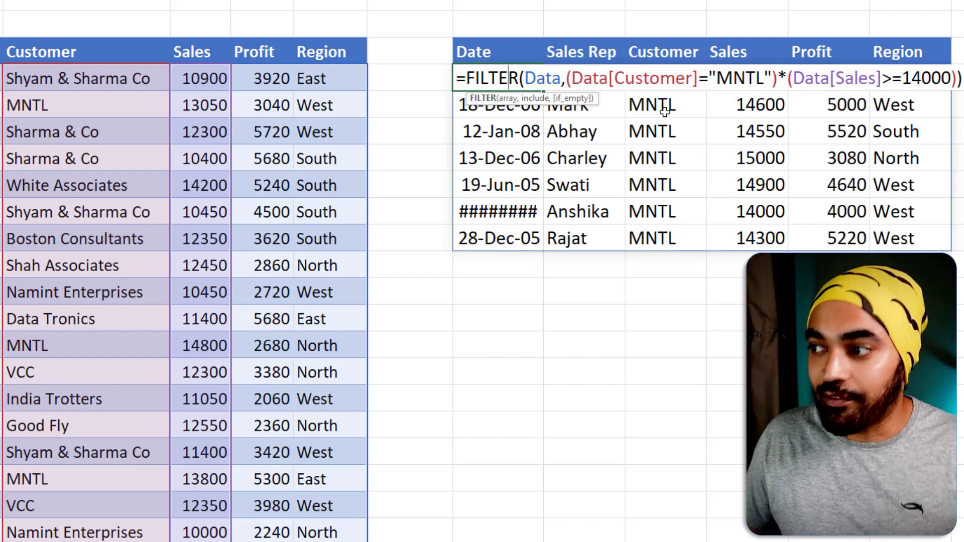
left_click(780, 79)
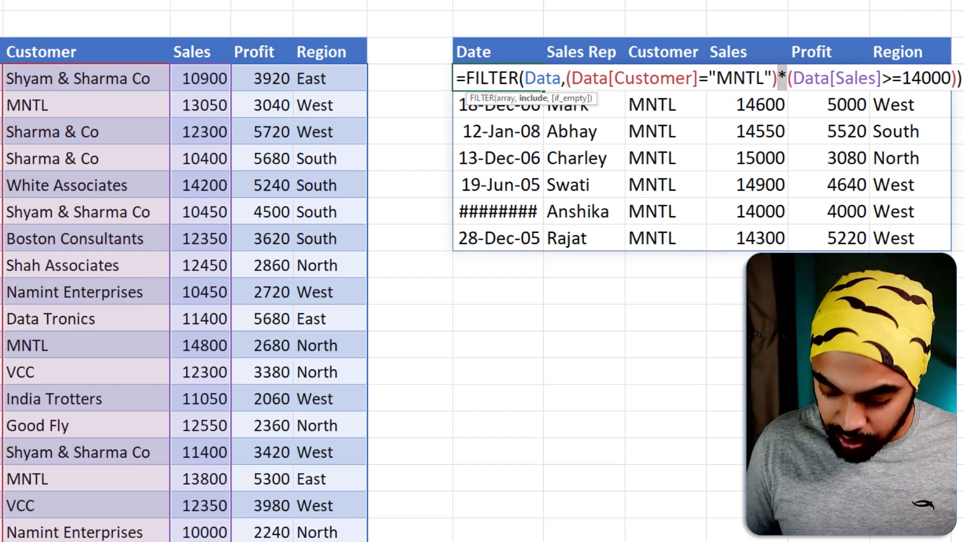
type("+")
key("Return")
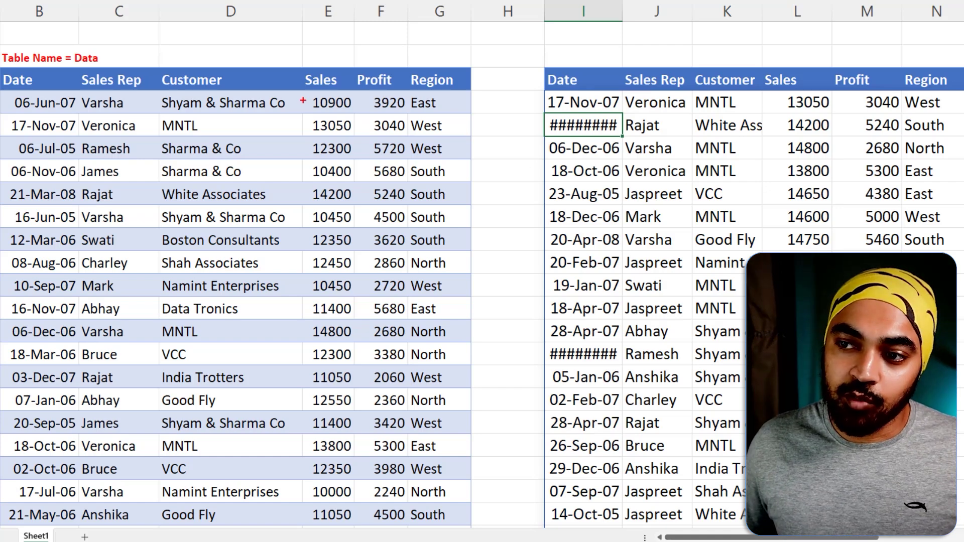
left_click_drag(302, 99, 353, 270)
key("Escape")
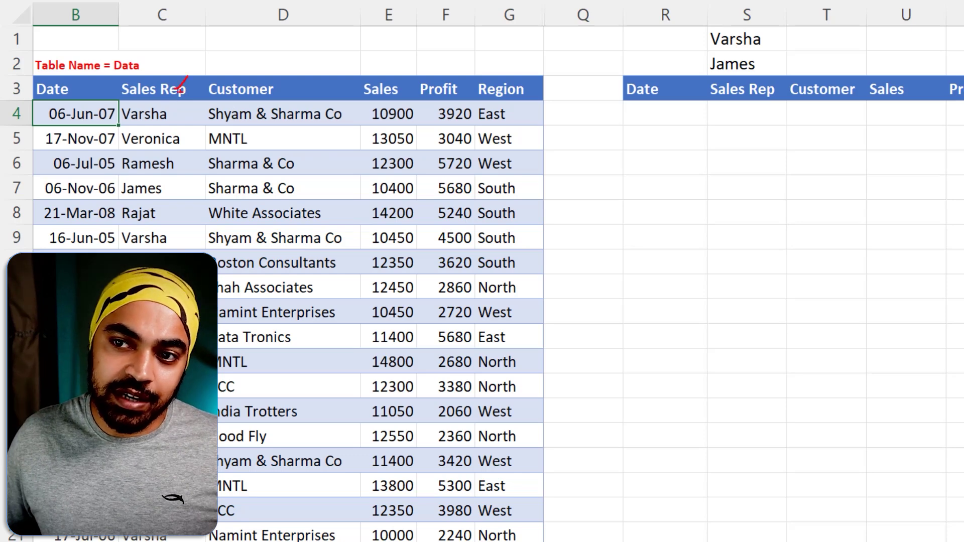
left_click_drag(176, 107, 176, 227)
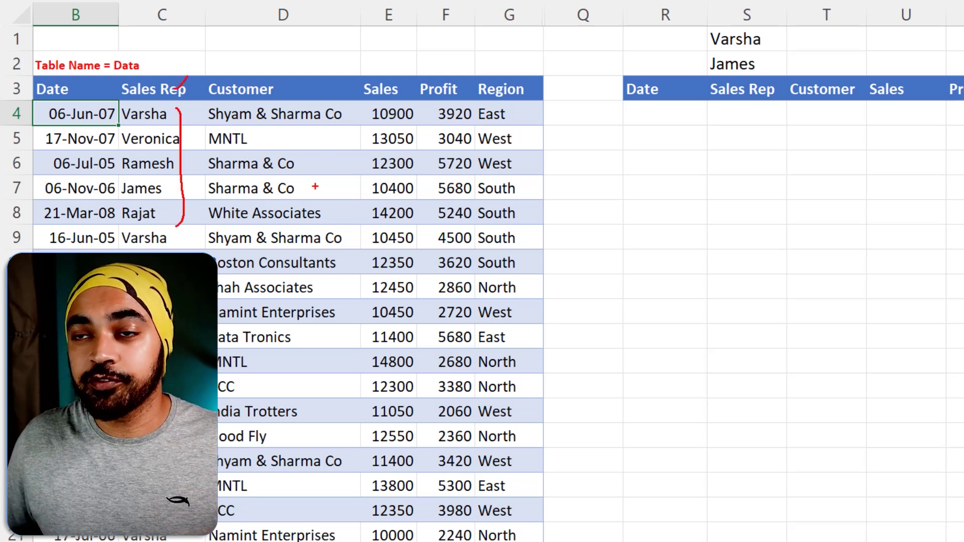
mouse_move(761, 25)
left_mouse_down()
mouse_move(713, 26)
mouse_move(739, 72)
mouse_move(759, 28)
mouse_move(779, 38)
mouse_move(792, 27)
left_mouse_up()
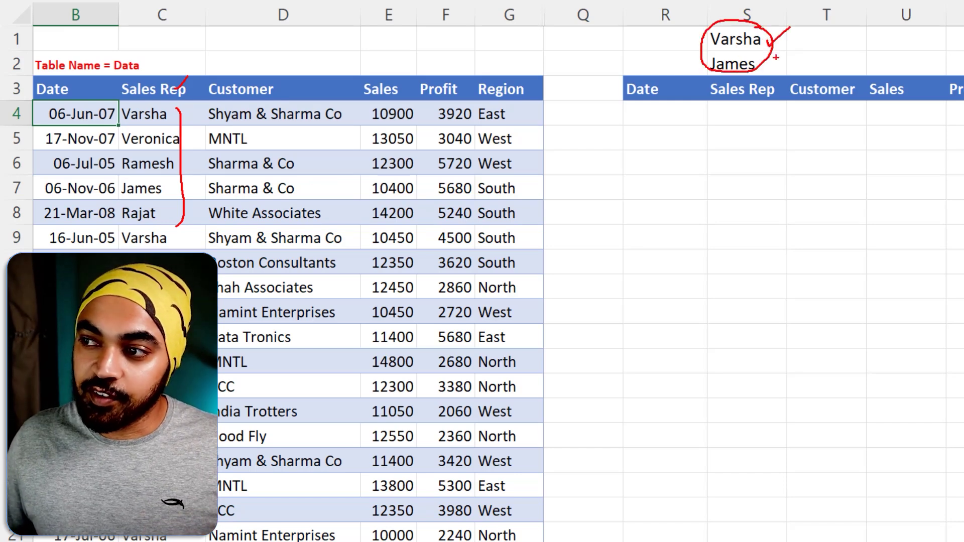
left_click_drag(761, 64, 787, 49)
key("Escape")
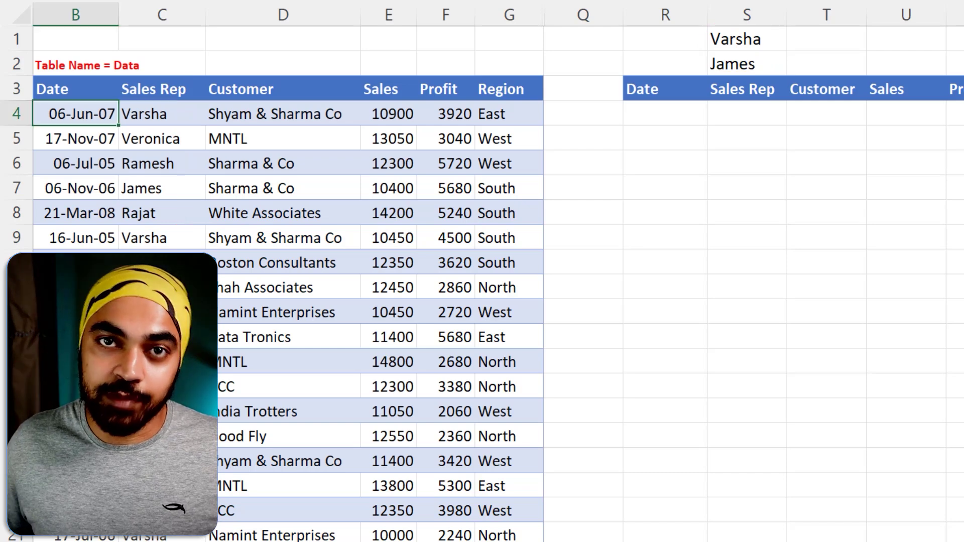
left_click(692, 111)
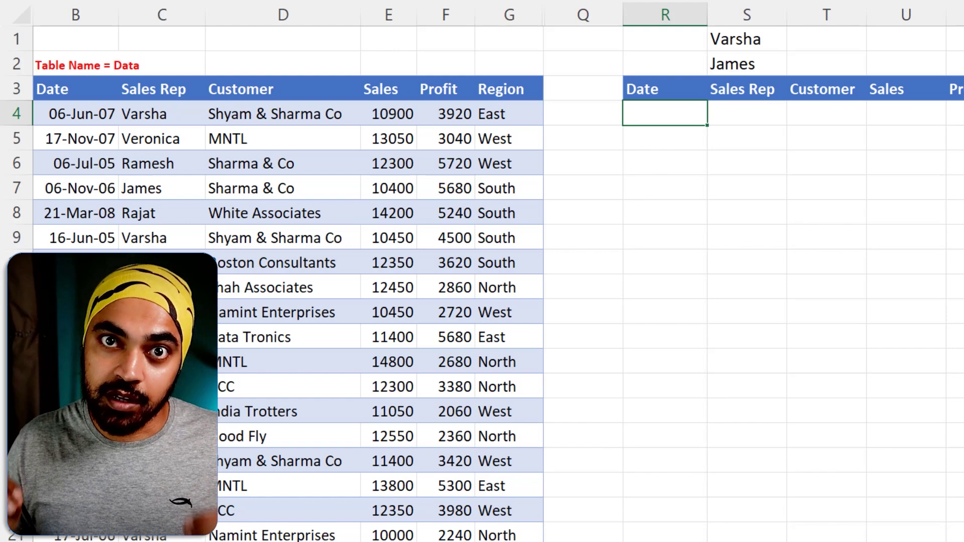
left_click(809, 118)
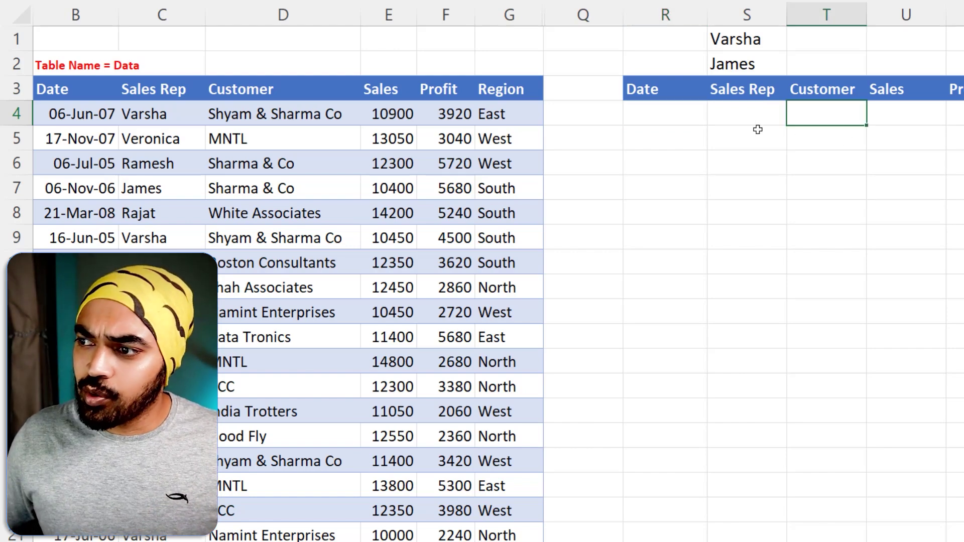
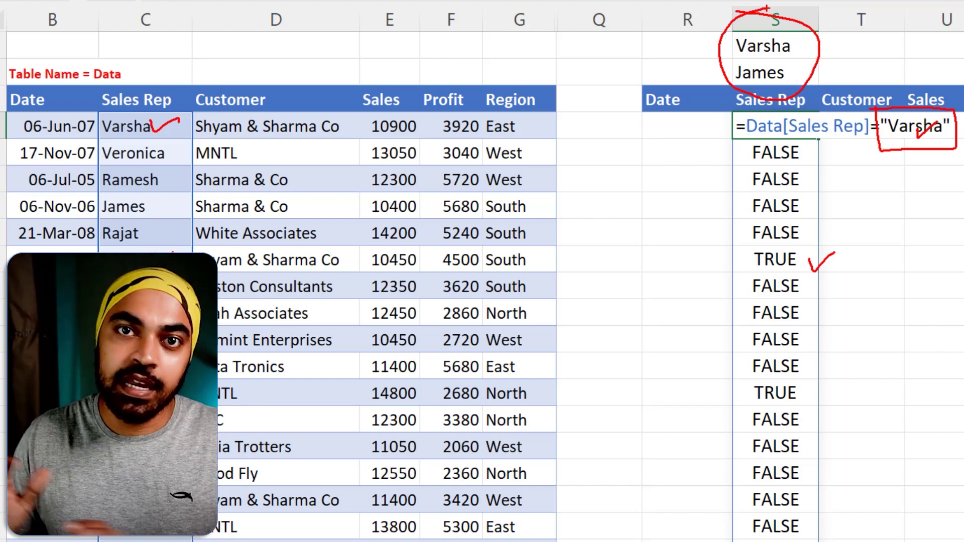
- Close the Data[Sales Rep] comparison formula in S4 and delete it from the cell
key("Escape")
key("ctrl+Return")
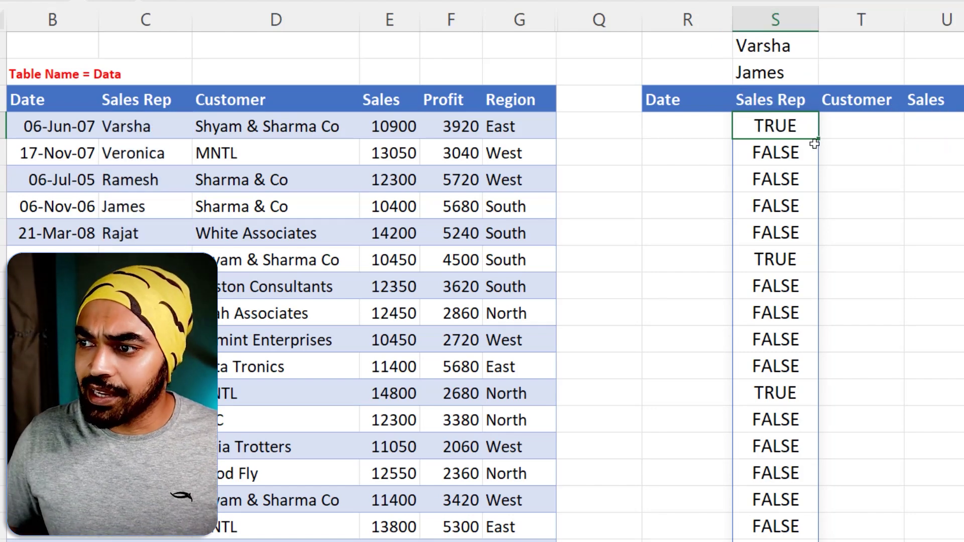
key("Delete")
- Start a COUNTIF formula in S4 with the absolute reference $S$1:$S$2 as its range argument
type("=coun")
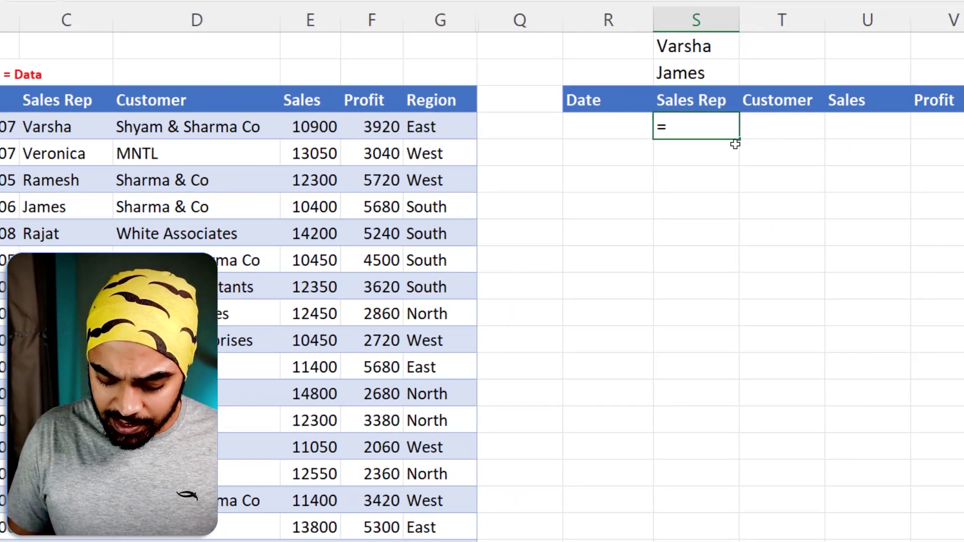
type("tif")
key("Tab")
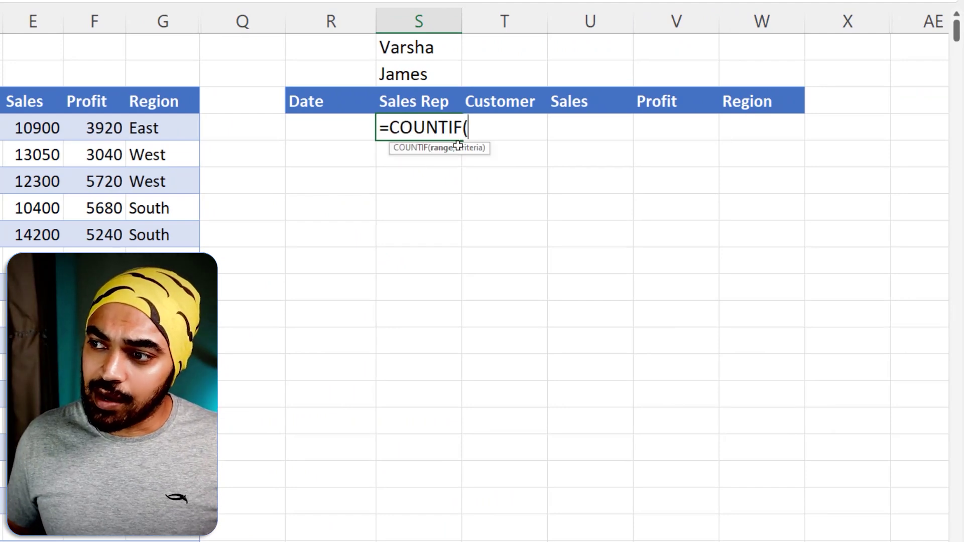
left_click_drag(424, 50, 428, 77)
key("F4")
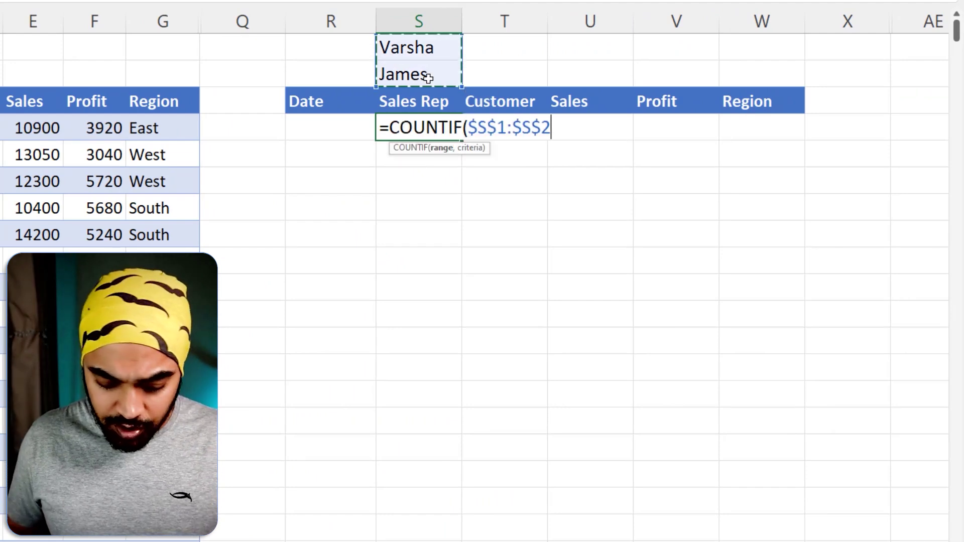
type(",")
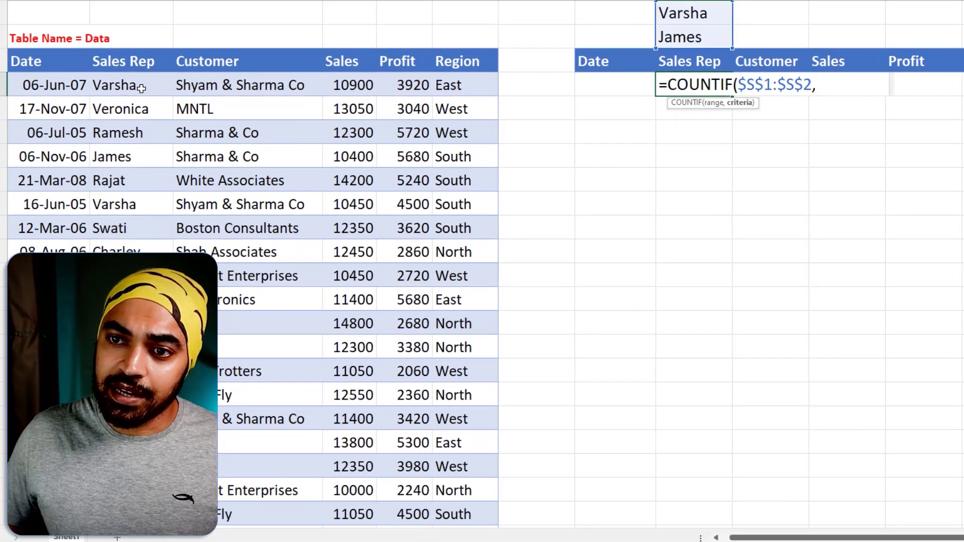
- Set the criteria argument of the COUNTIF formula to Data[Sales Rep] and enter the formula
left_click(141, 88)
key("ctrl+shift+Down")
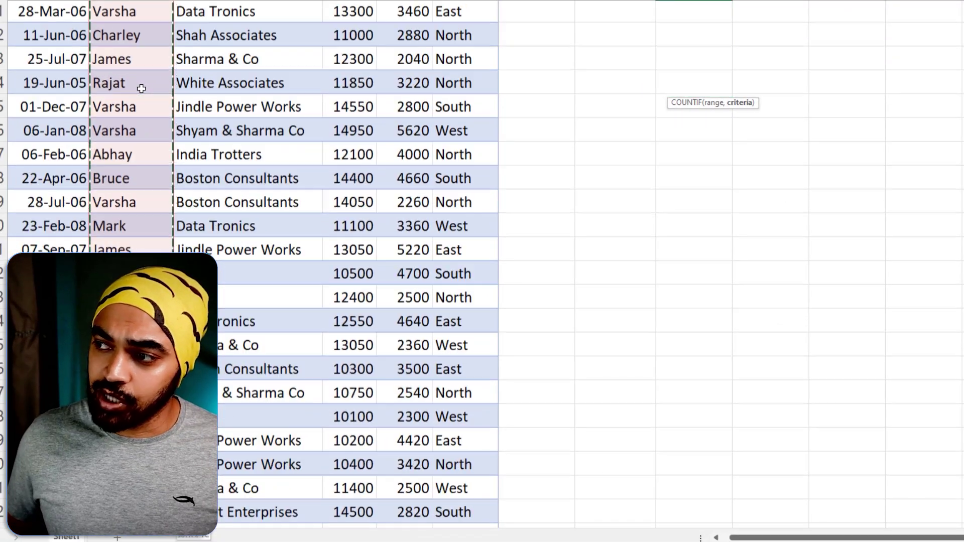
key("ctrl+BackSpace")
type(")")
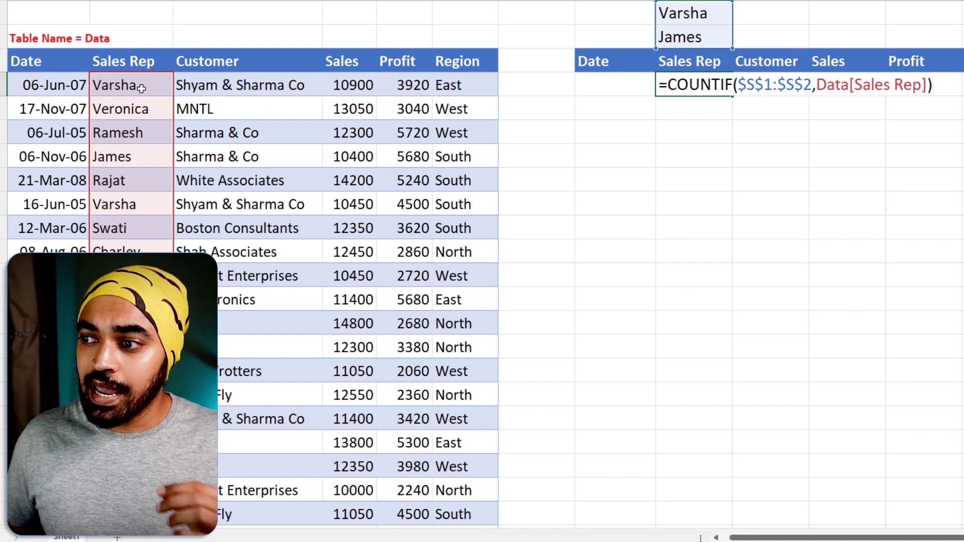
key("Return")
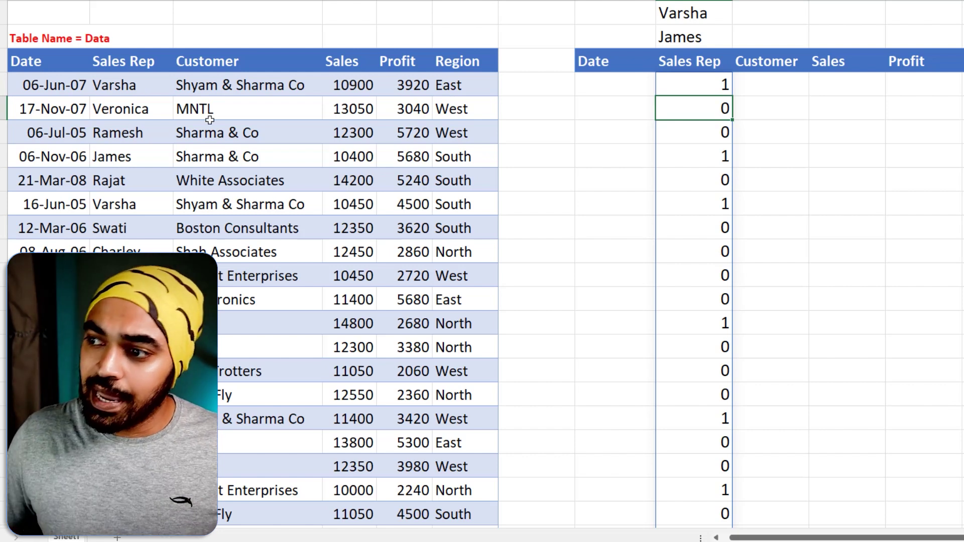
- Cut the COUNTIF expression, without its equals sign, out of the formula in S4
left_click_drag(739, 81, 754, 74)
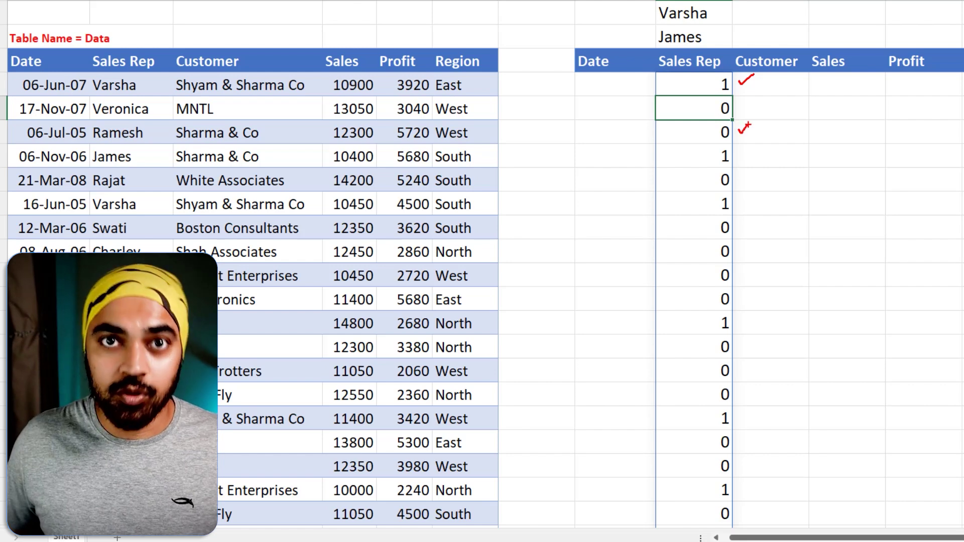
key("Escape")
key("Up")
key("F2")
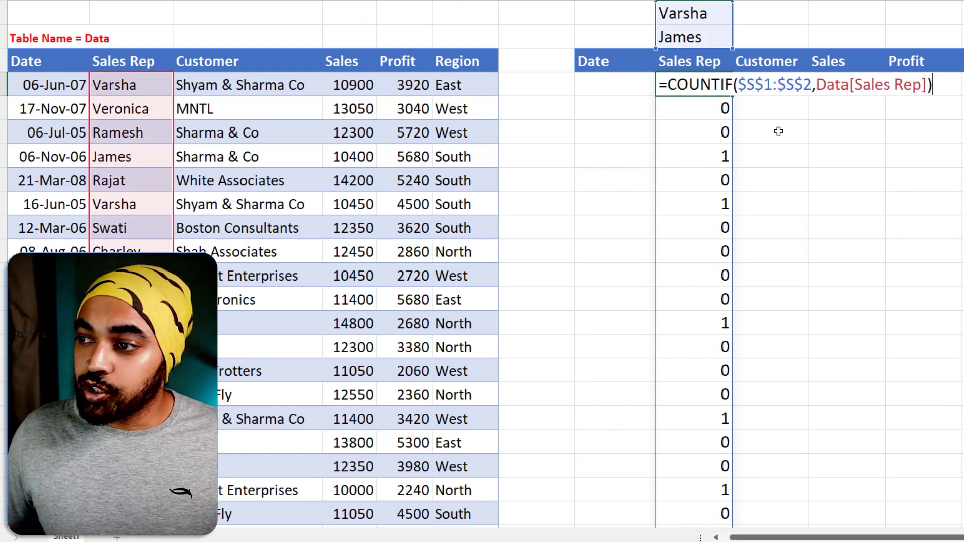
left_click_drag(667, 84, 932, 85)
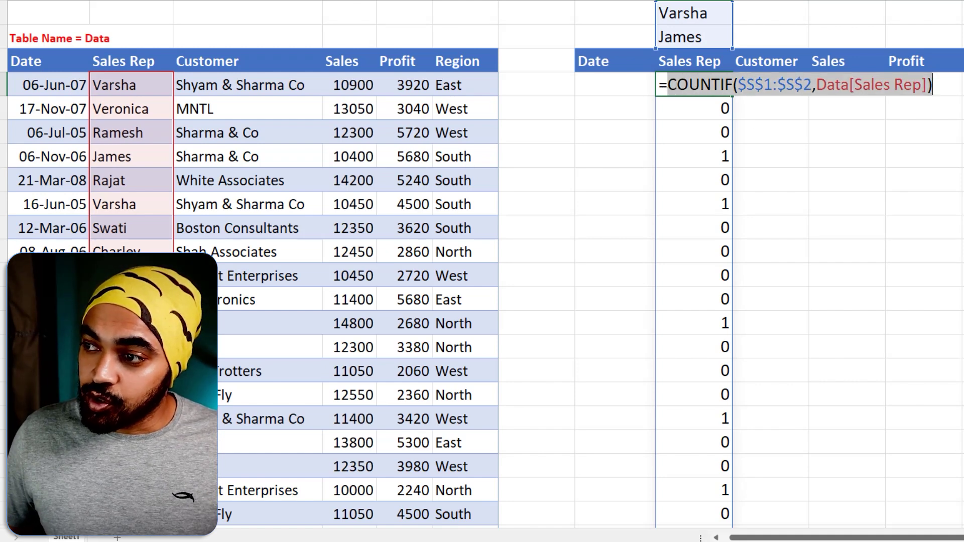
key("ctrl+x")
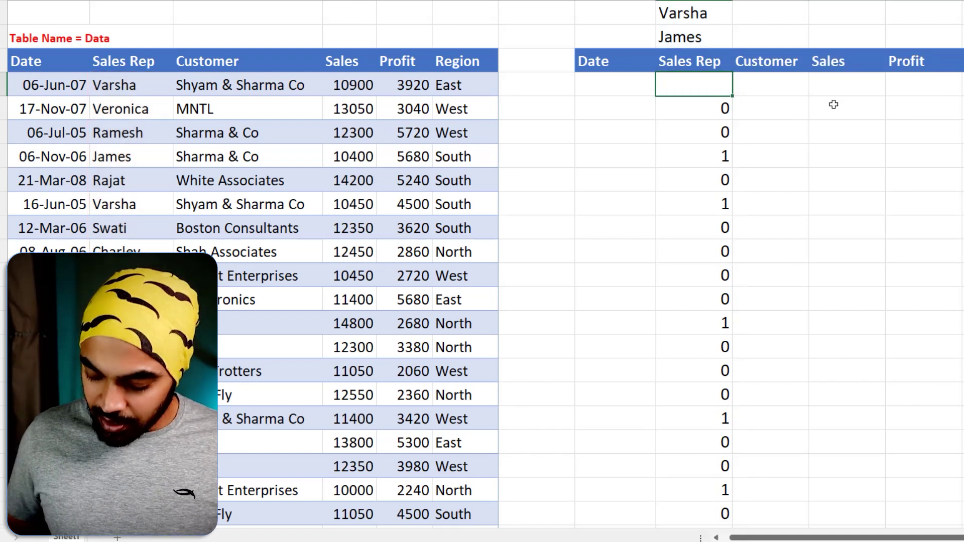
- Enter a FILTER formula in R4 with Data as the array and the cut COUNTIF($S$1:$S$2,Data[Sales Rep]) as the include argument
key("shift+Tab")
type("=fil")
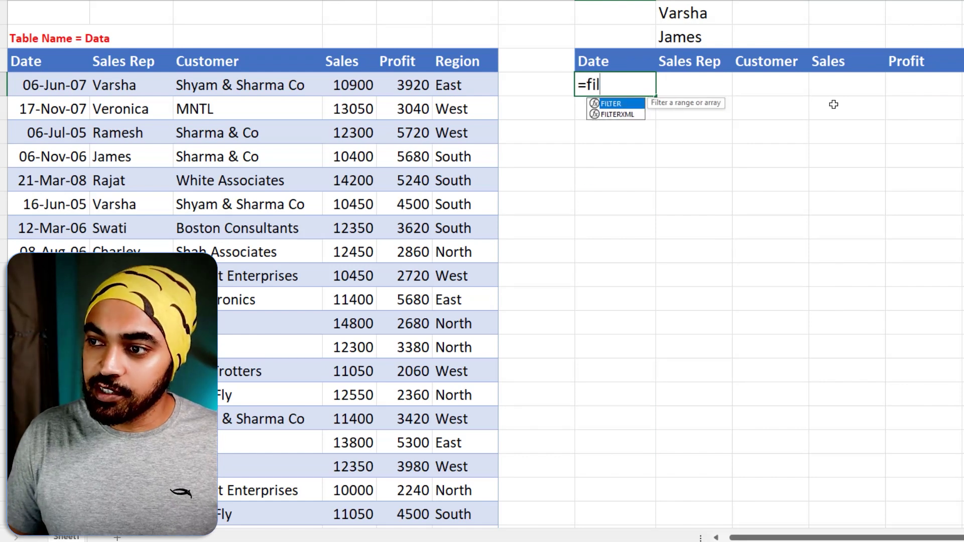
key("Tab")
type("dat")
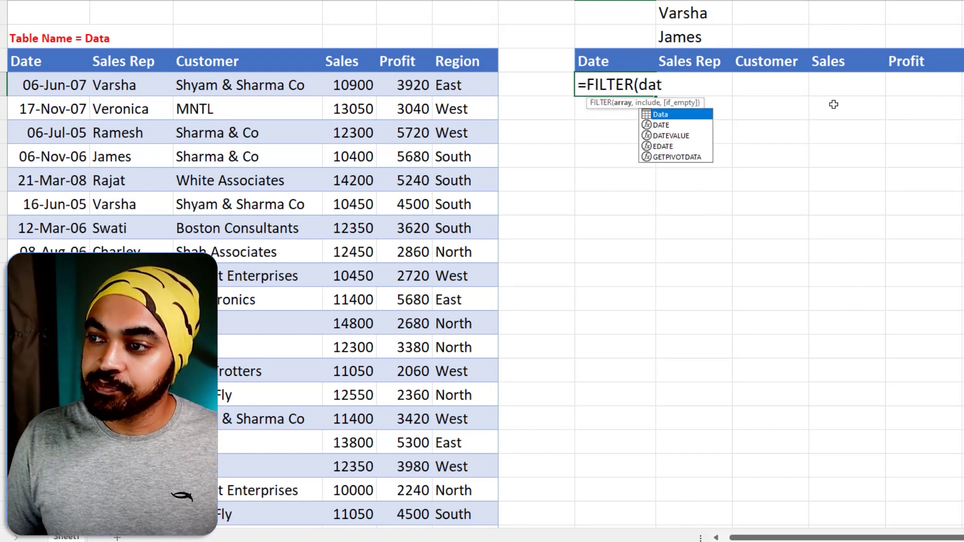
key("Tab")
type(",")
key("ctrl+v")
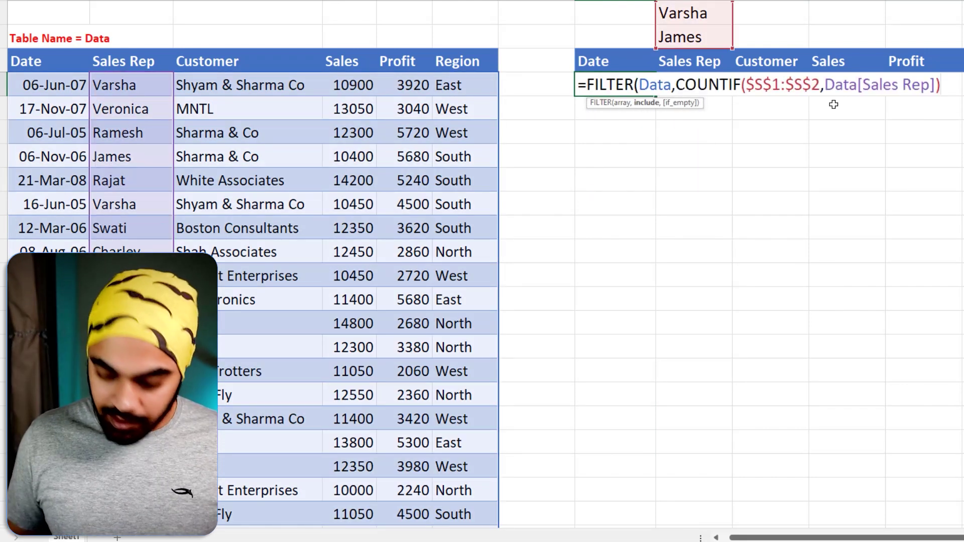
type(")")
key("Return")
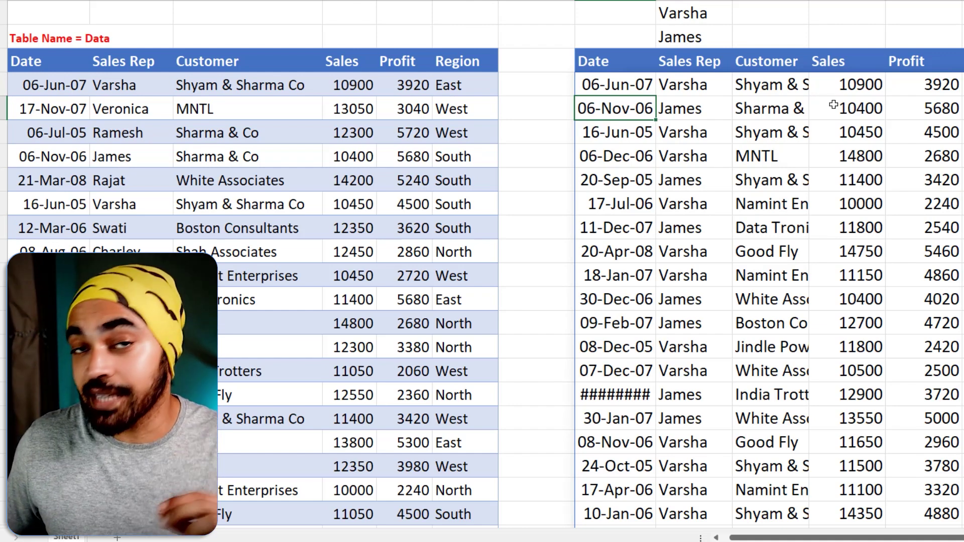
- Replace the first criteria name in S1 with the name of the sales rep in the Data table's second row
left_click(683, 13)
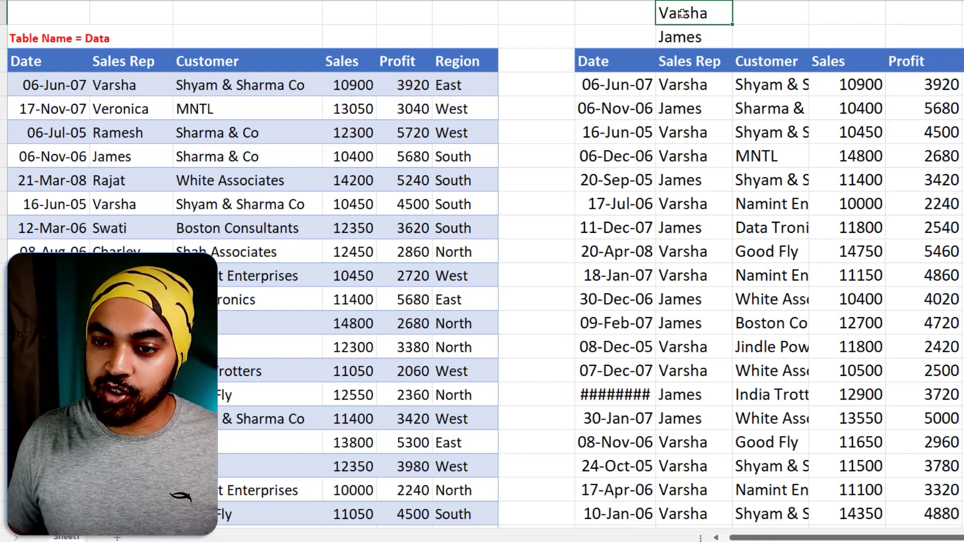
type("Veronica")
key("Return")
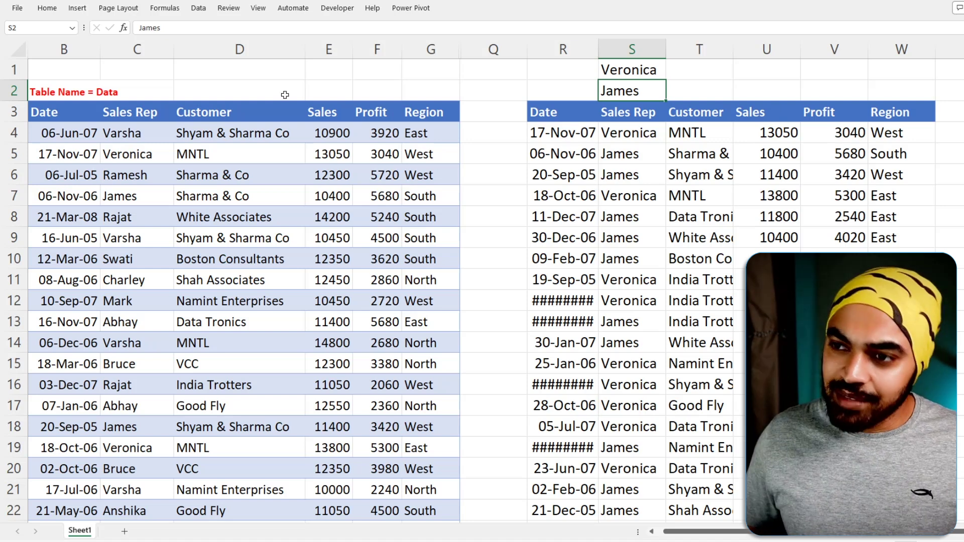
mouse_move(12, 94)
left_mouse_down()
mouse_move(390, 137)
mouse_move(477, 130)
mouse_move(486, 101)
mouse_move(535, 125)
left_mouse_up()
key("Escape")
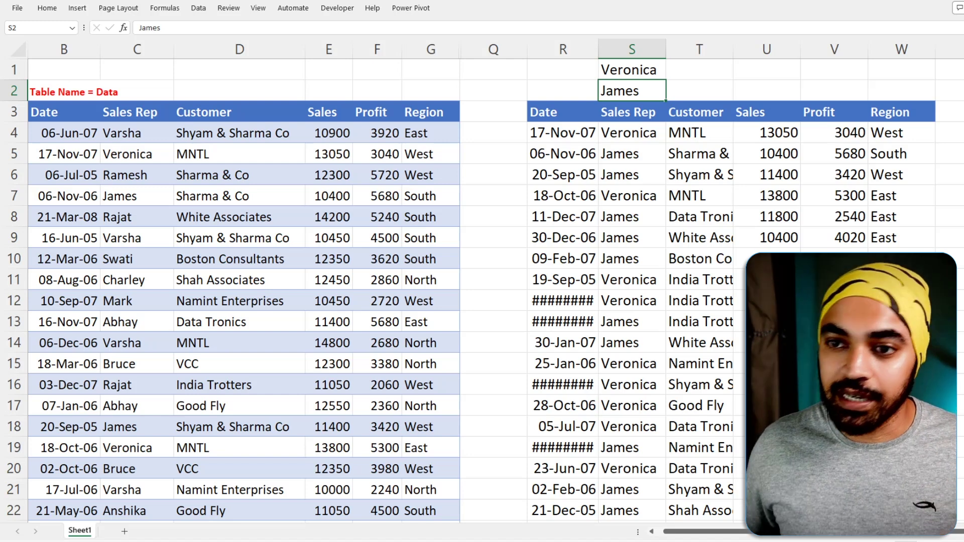
mouse_move(49, 113)
left_mouse_down()
mouse_move(75, 95)
mouse_move(161, 96)
left_mouse_up()
left_click_drag(340, 108, 352, 99)
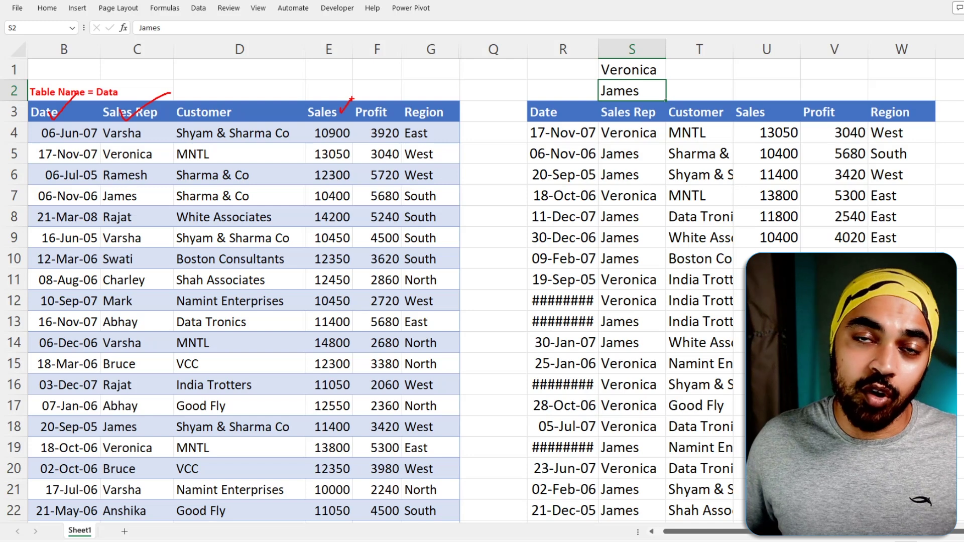
key("Escape")
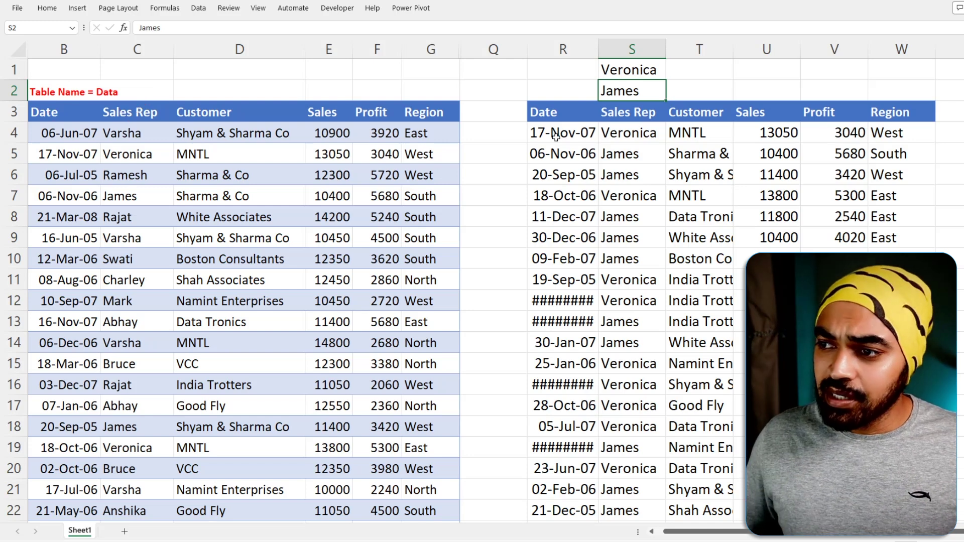
- Edit the formula in R4 to wrap the FILTER function in a CHOOSECOLS function
left_click(557, 134)
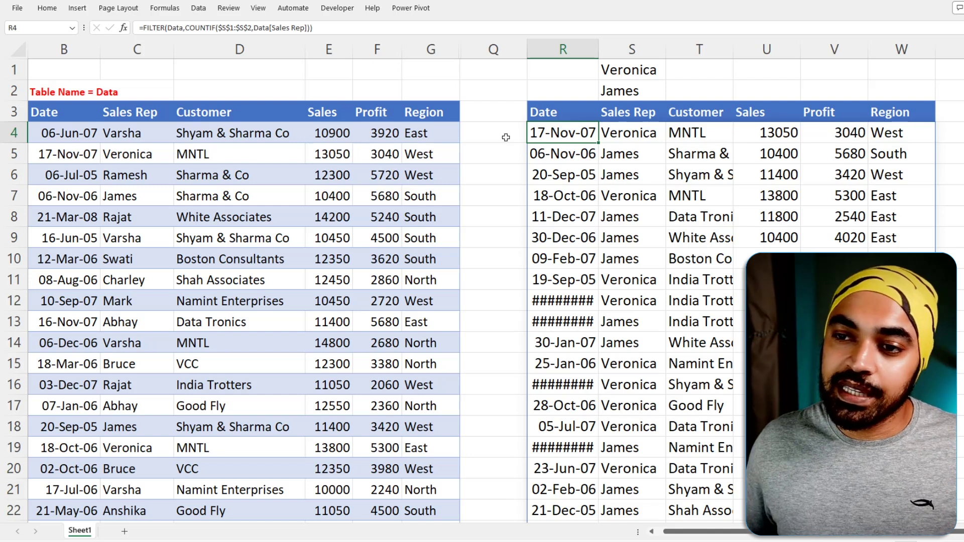
mouse_move(64, 104)
left_mouse_down()
mouse_move(73, 121)
mouse_move(107, 126)
left_mouse_up()
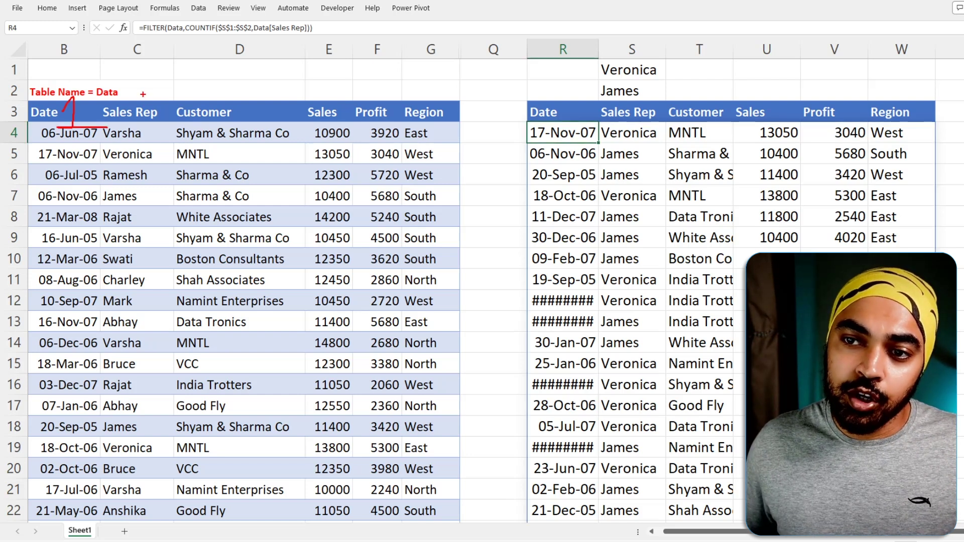
left_click_drag(137, 93, 162, 119)
mouse_move(334, 82)
left_mouse_down()
mouse_move(348, 106)
mouse_move(341, 123)
left_mouse_up()
key("Escape")
key("F2")
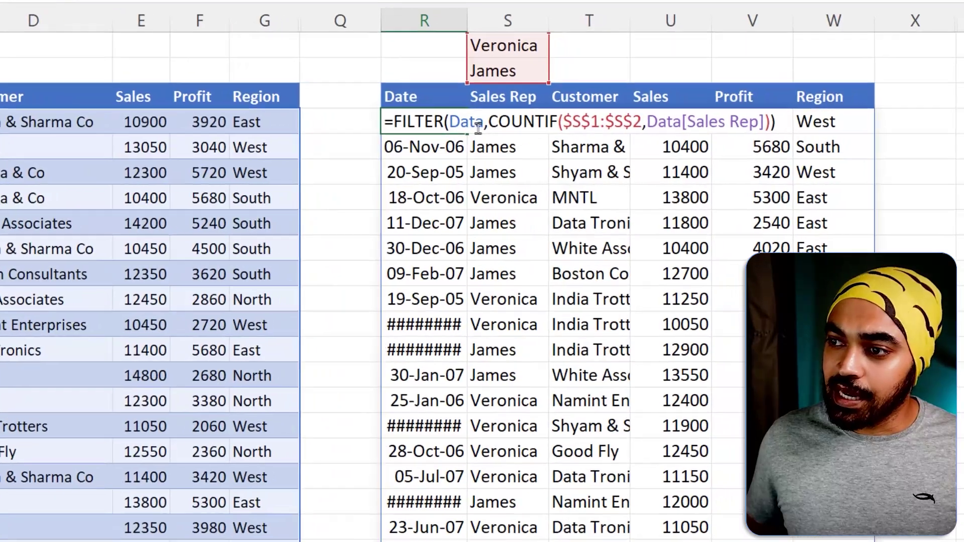
key("Home")
key("Right")
type("Cho")
key("Down")
key("Tab")
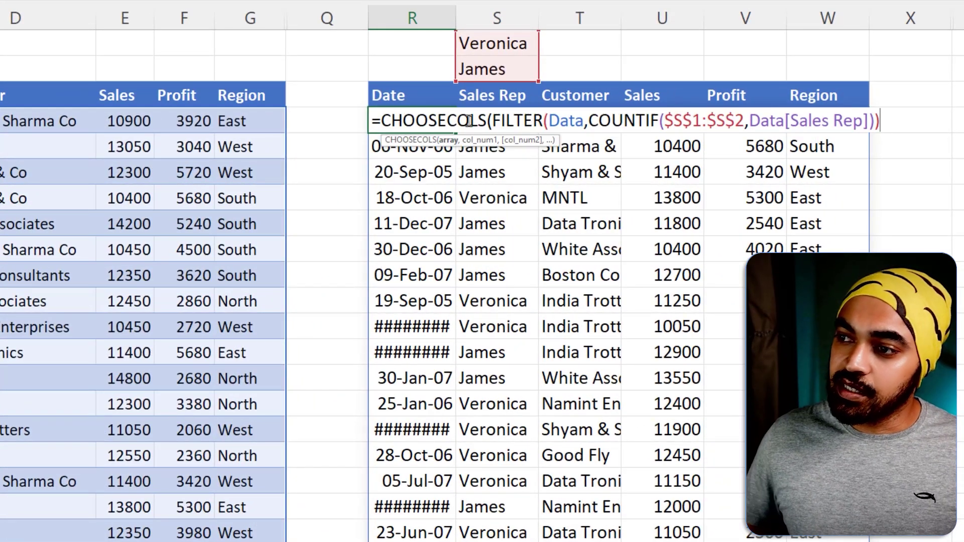
- Complete the CHOOSECOLS formula in R4 so it returns columns 1, 2 and 4 of the FILTER result
left_click_drag(492, 121, 898, 119)
left_click(898, 119)
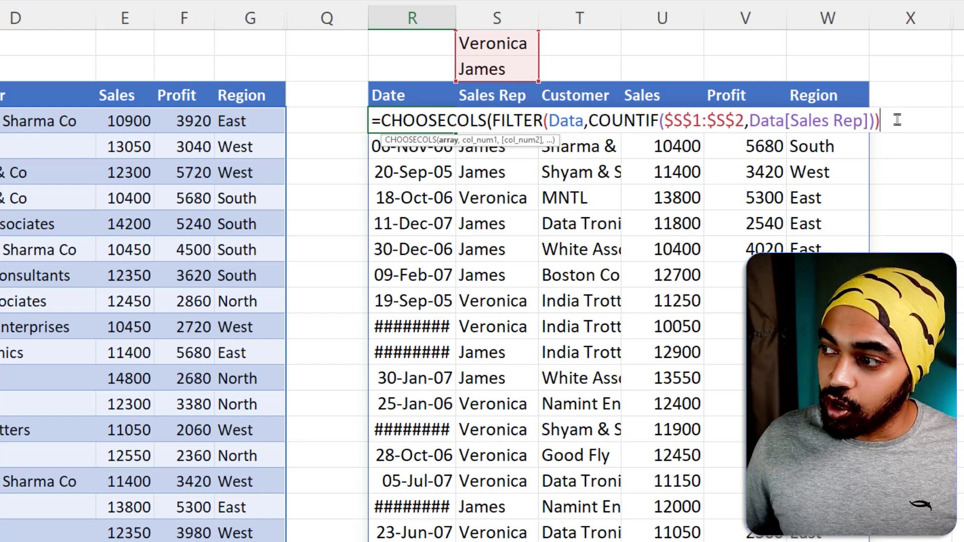
type(",")
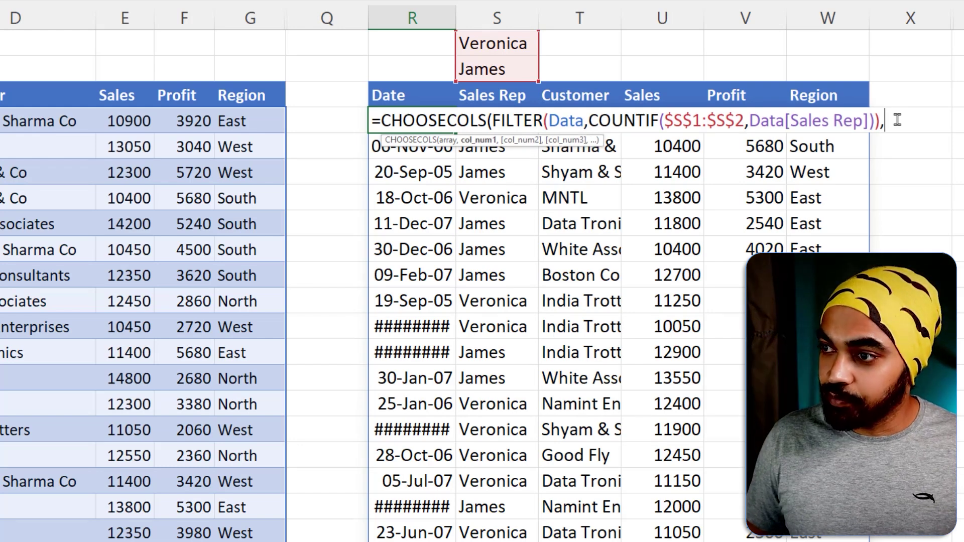
type("1,")
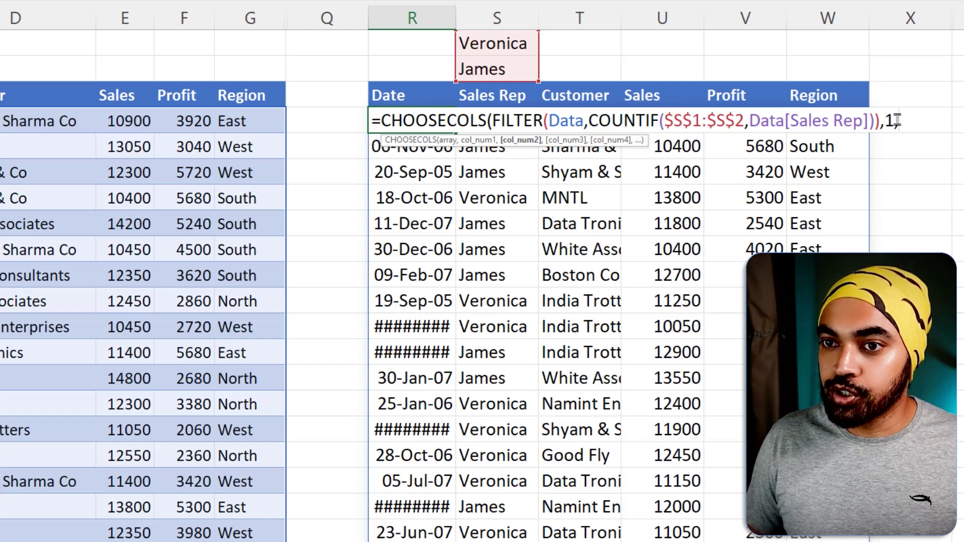
type("2,4")
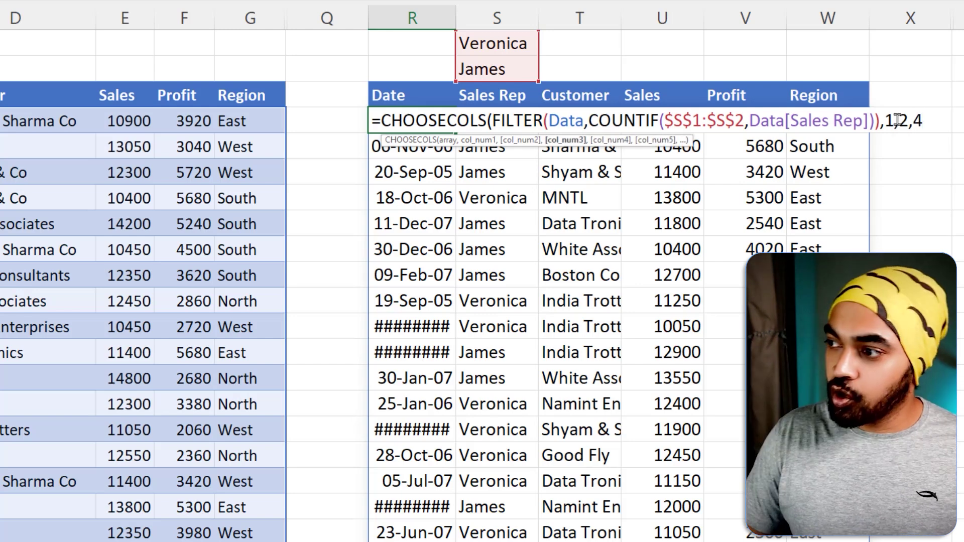
type(")")
key("Return")
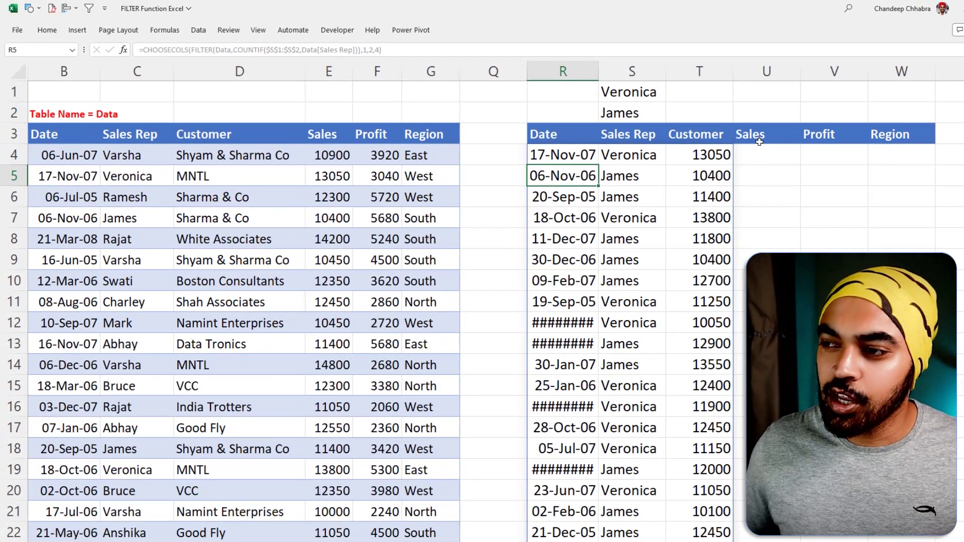
left_click_drag(763, 136, 754, 118)
key("Escape")
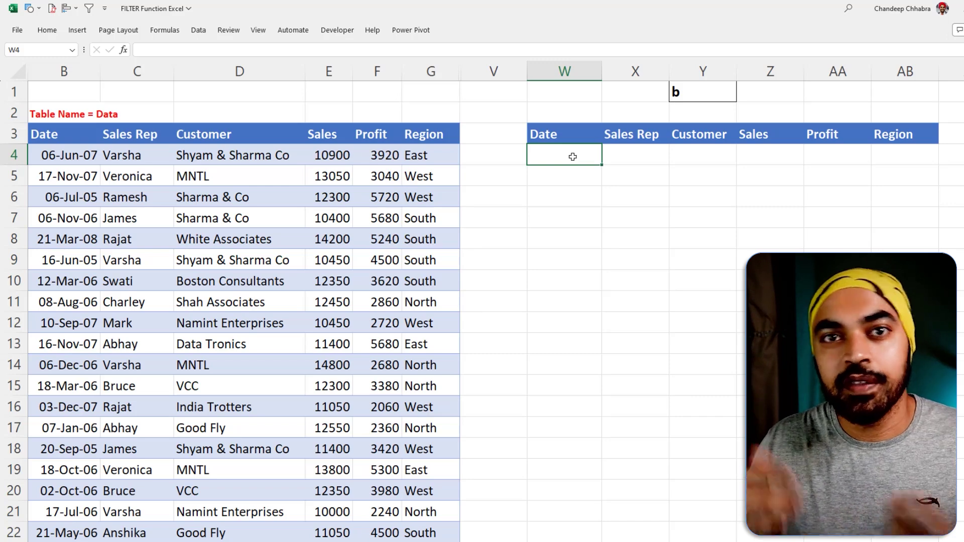
- Enter a SEARCH formula in W4 that looks for the text in Y1 within Data[Customer]
type("=se")
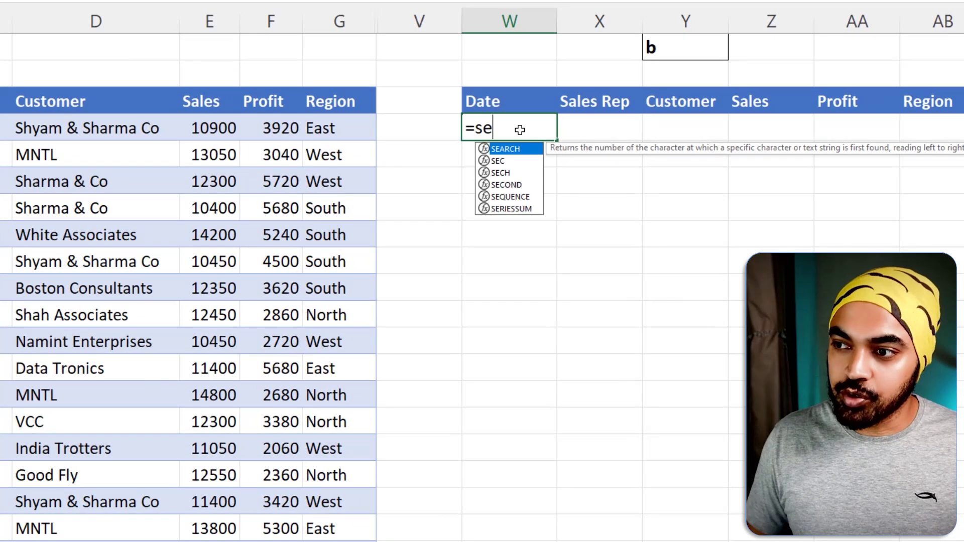
key("Tab")
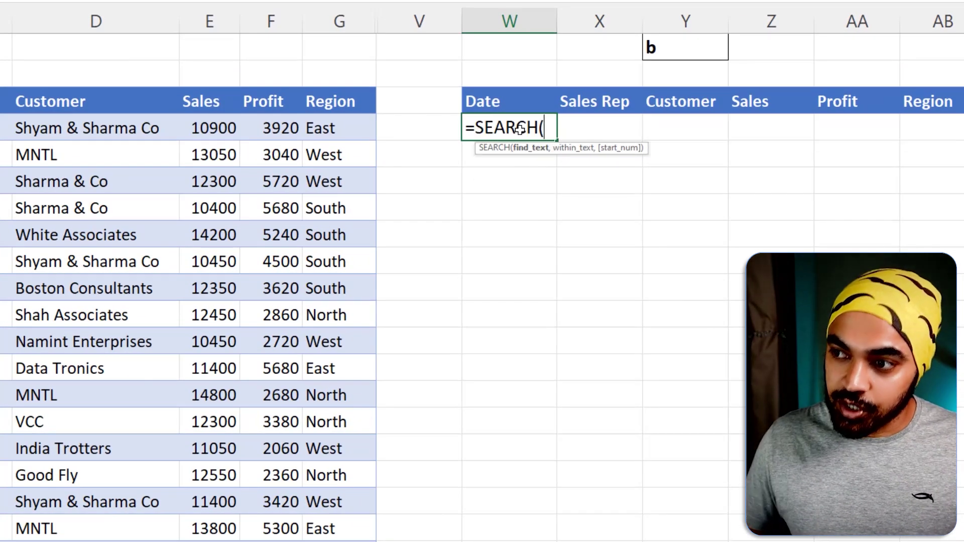
left_click(672, 44)
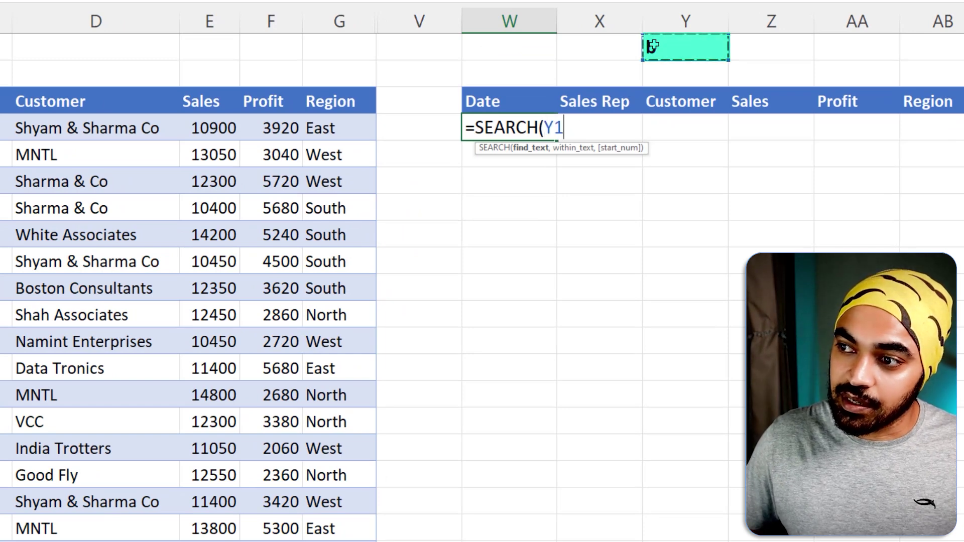
type(",s")
key("BackSpace")
type("d")
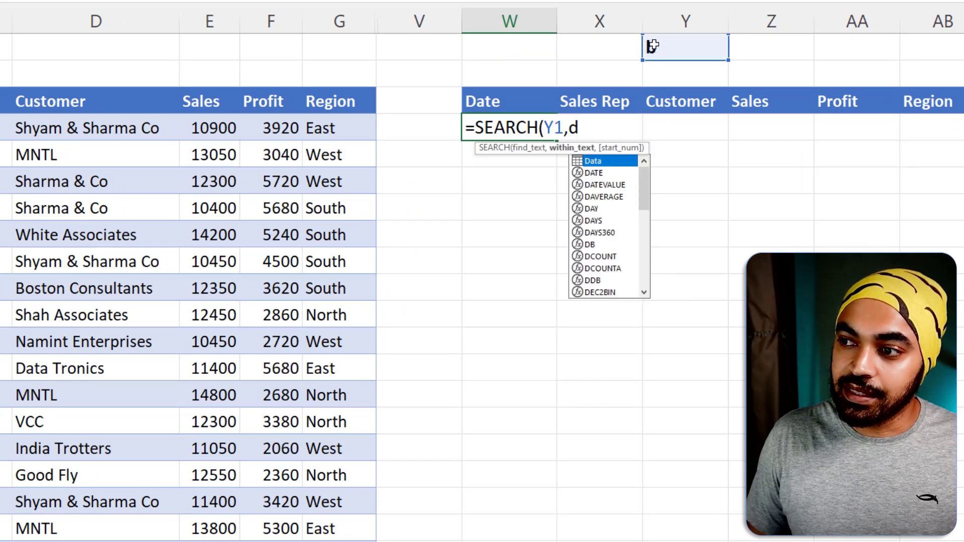
key("Tab")
type("[cu")
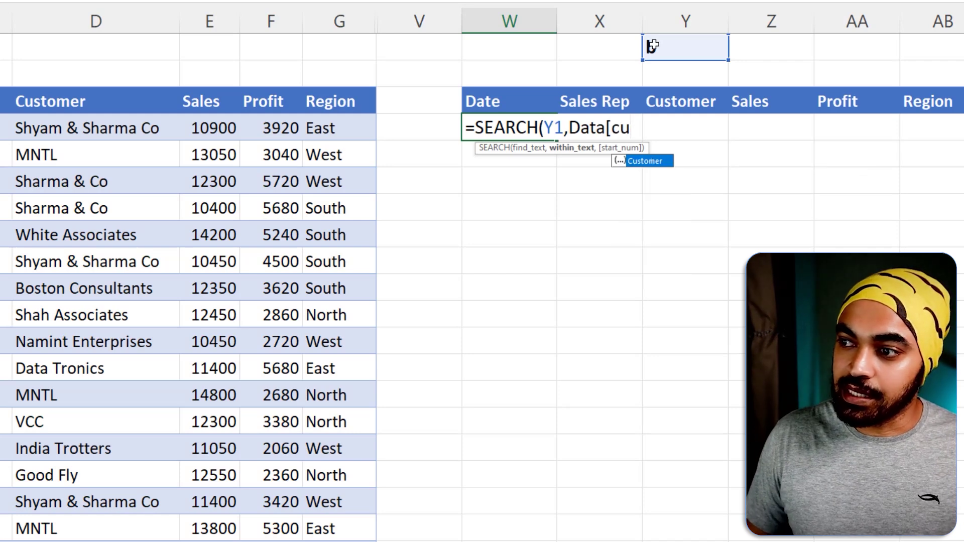
key("Tab")
type("])")
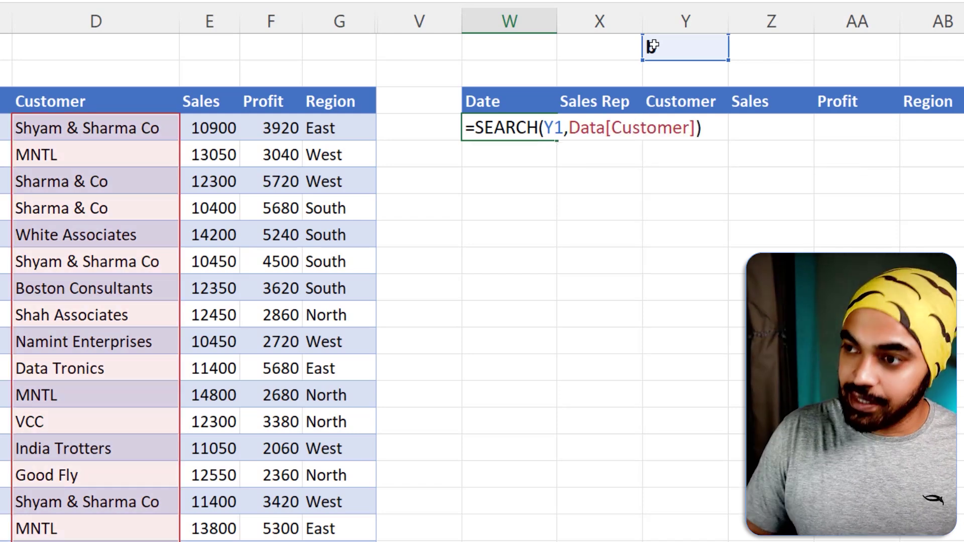
key("Return")
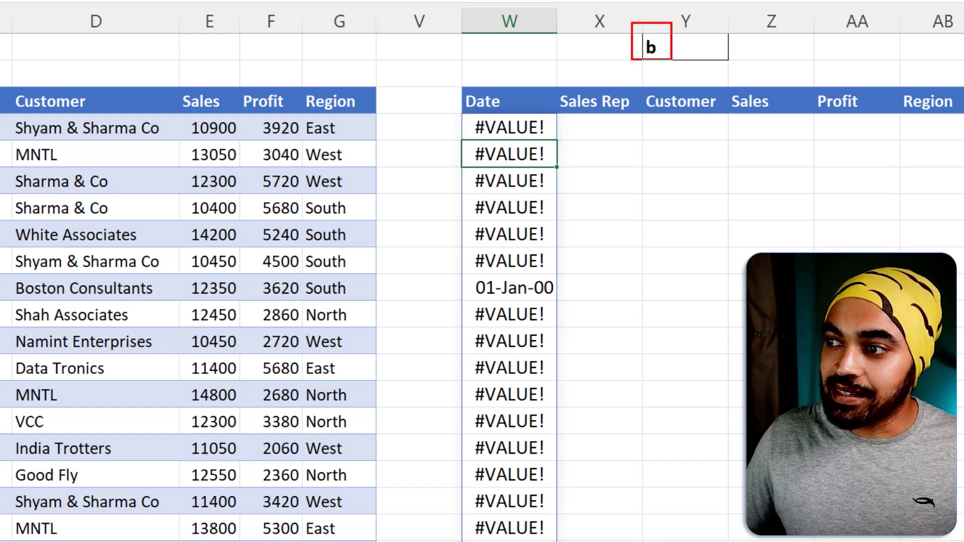
mouse_move(165, 278)
left_mouse_down()
mouse_move(8, 286)
mouse_move(152, 284)
left_mouse_up()
mouse_move(556, 288)
left_mouse_down()
mouse_move(559, 299)
mouse_move(572, 286)
left_mouse_up()
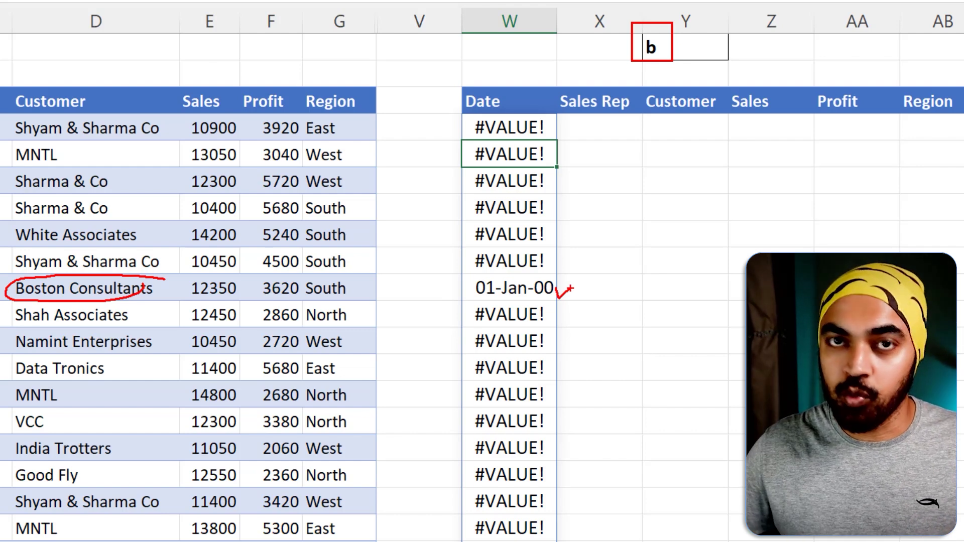
key("Escape")
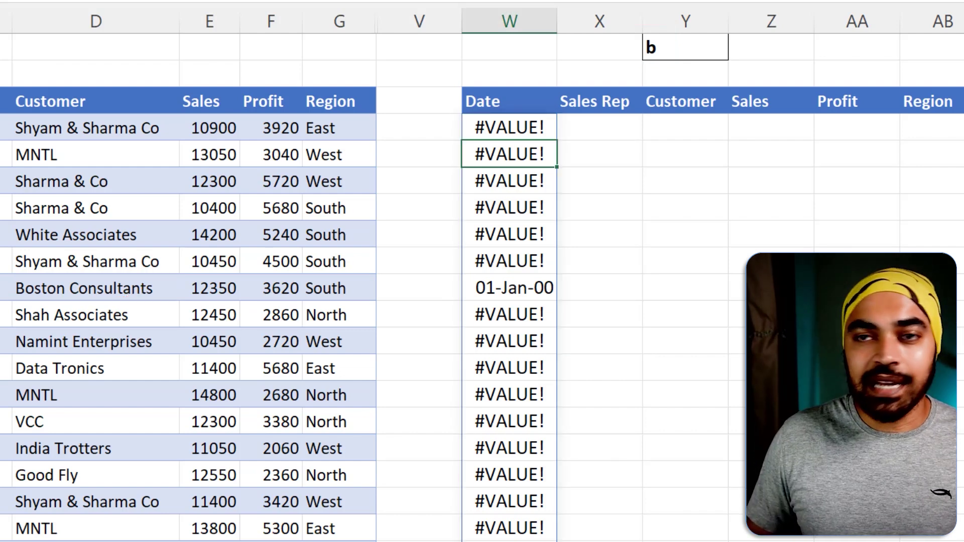
mouse_move(572, 284)
left_mouse_down()
mouse_move(514, 308)
mouse_move(553, 275)
left_mouse_up()
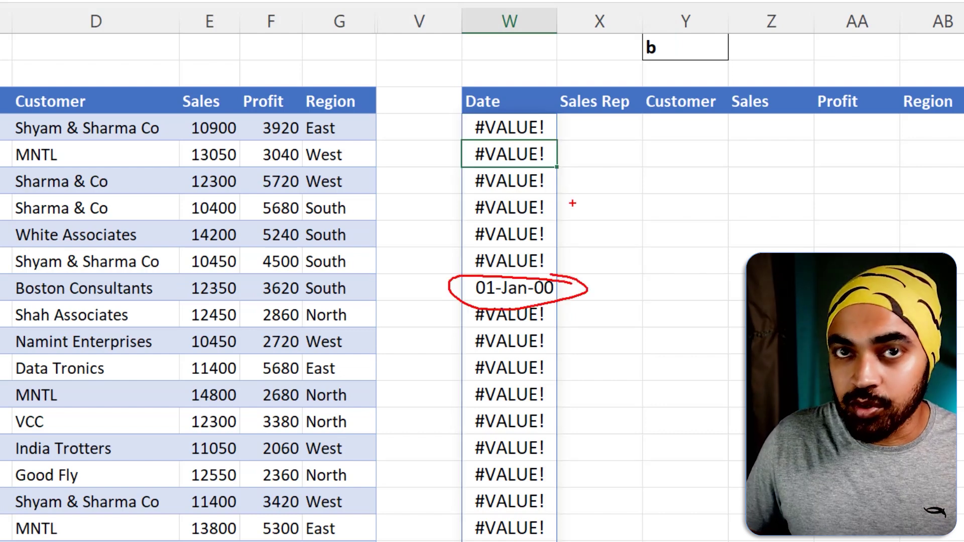
left_click_drag(552, 130, 573, 125)
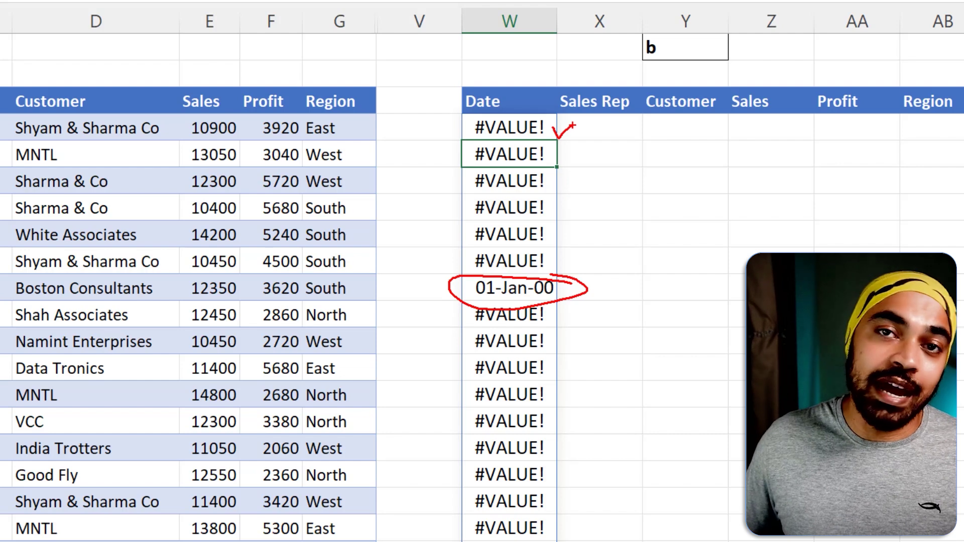
key("Escape")
- Wrap the SEARCH formula in W4 in an ISNUMBER function
left_click(545, 128)
key("F2")
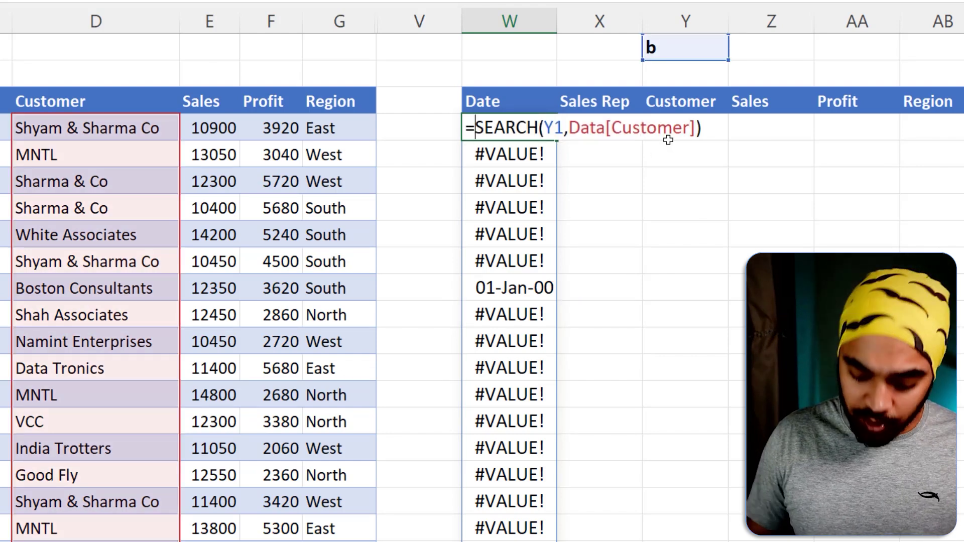
type("isn")
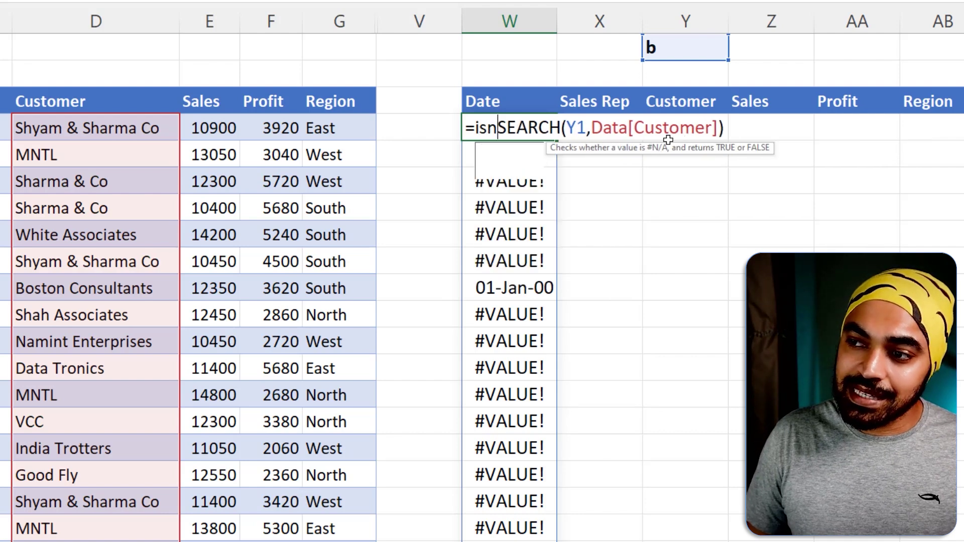
key("Down")
key("Down")
key("Tab")
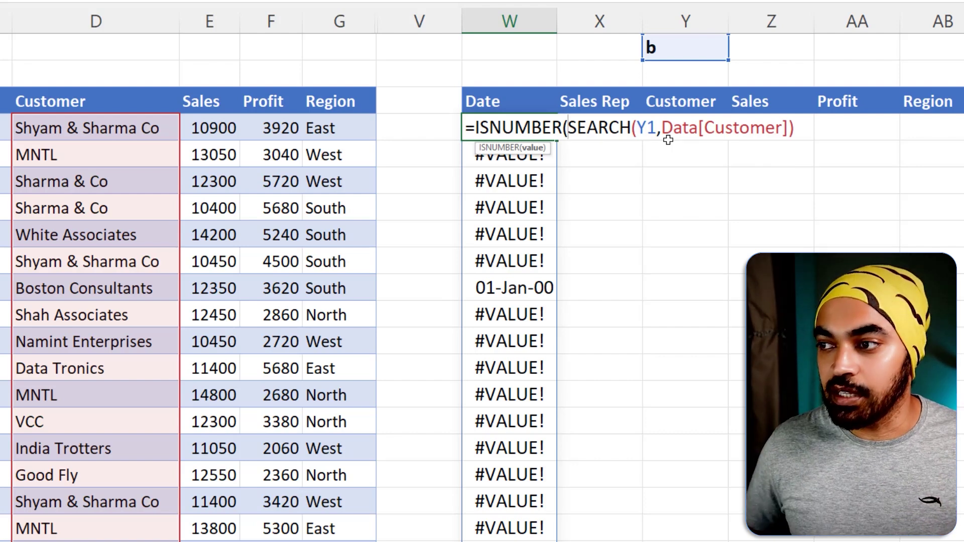
key("Right")
key("Right")
key("Right")
key("Right")
key("Right")
key("Right")
key("Right")
key("Right")
key("Right")
key("Right")
key("Right")
key("Right")
key("Right")
key("Right")
key("Right")
key("Right")
key("Right")
key("Right")
key("Right")
key("Right")
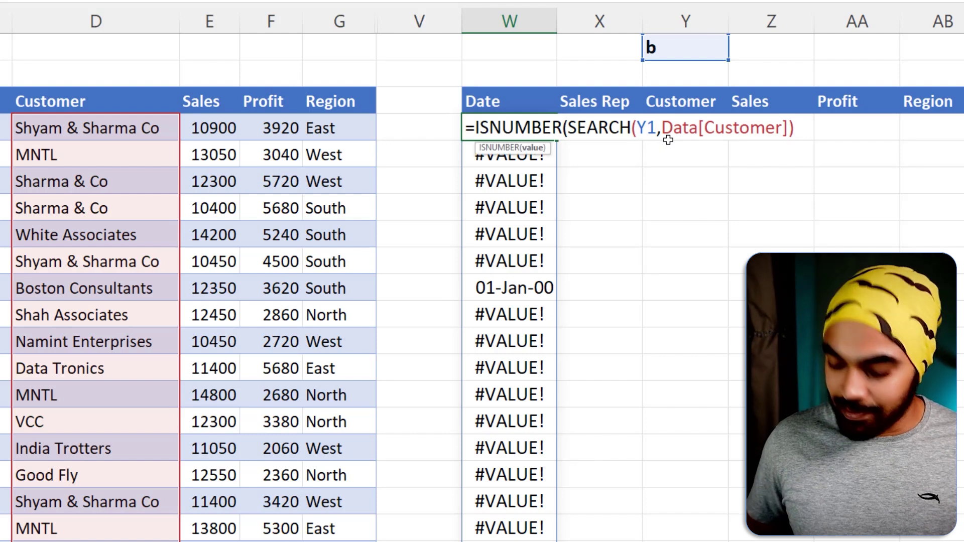
key("Return")
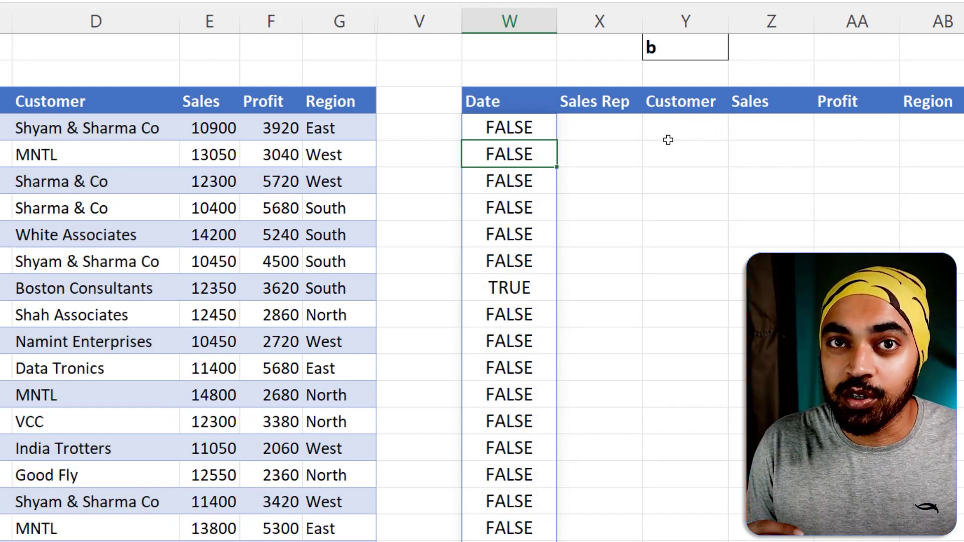
- Wrap the W4 formula in FILTER, with Data as the array and the ISNUMBER(SEARCH(Y1,Data[Customer])) expression as the include argument
key("Up")
key("F2")
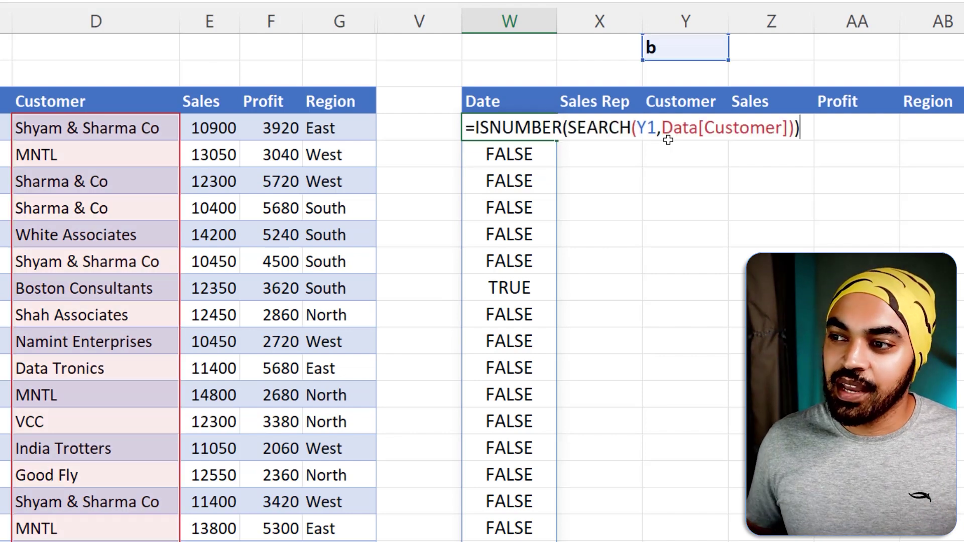
key("Home")
key("Right")
type("FILTER(")
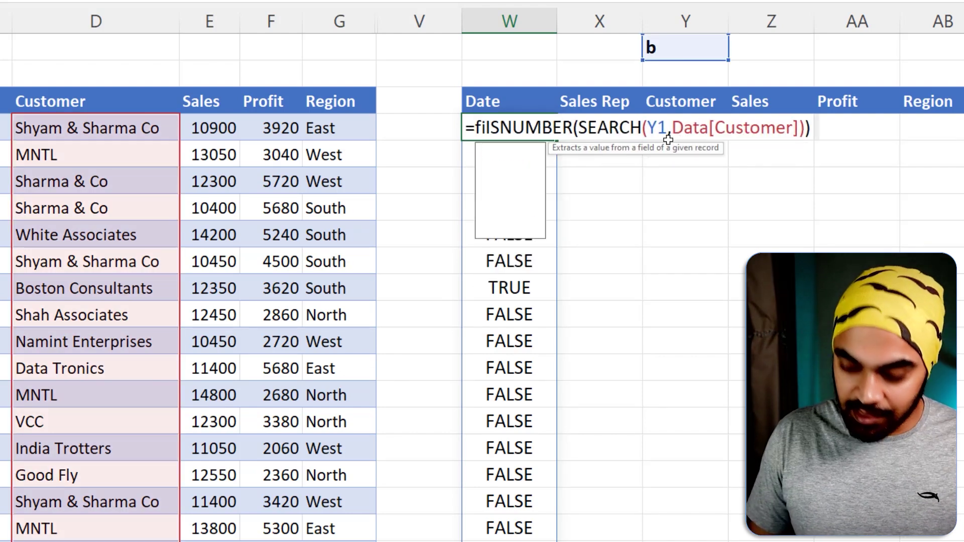
type("data")
key("Tab")
type(",")
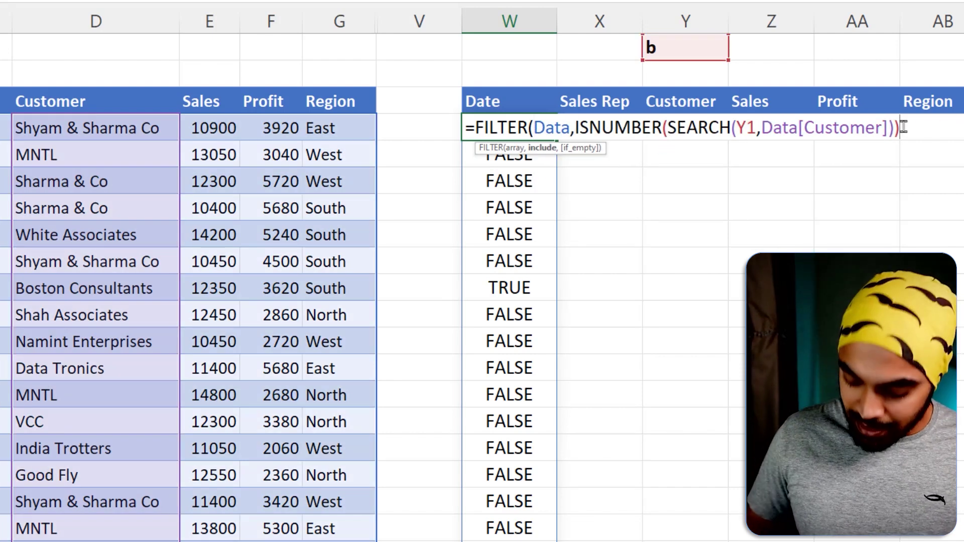
key("ctrl+Return")
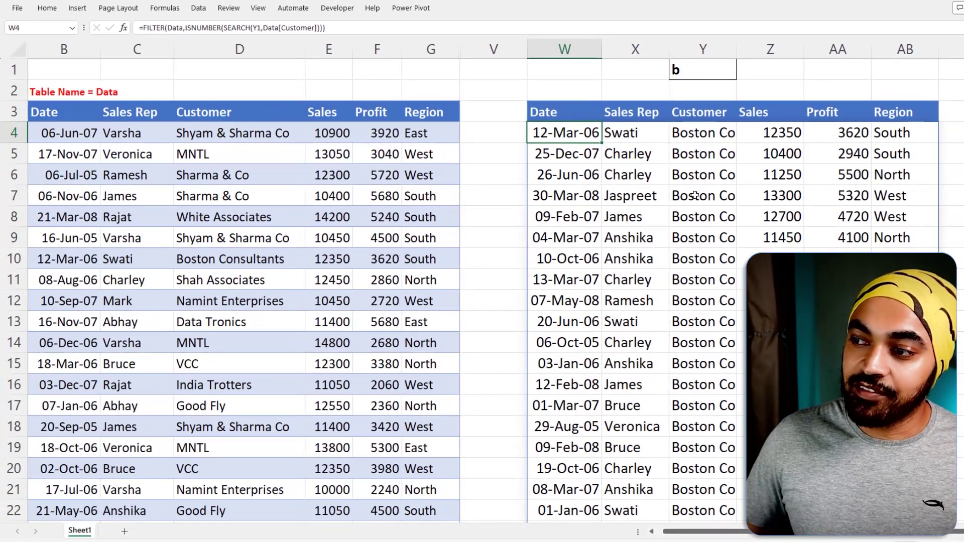
- Change the search text in Y1 to abc
double_click(710, 67)
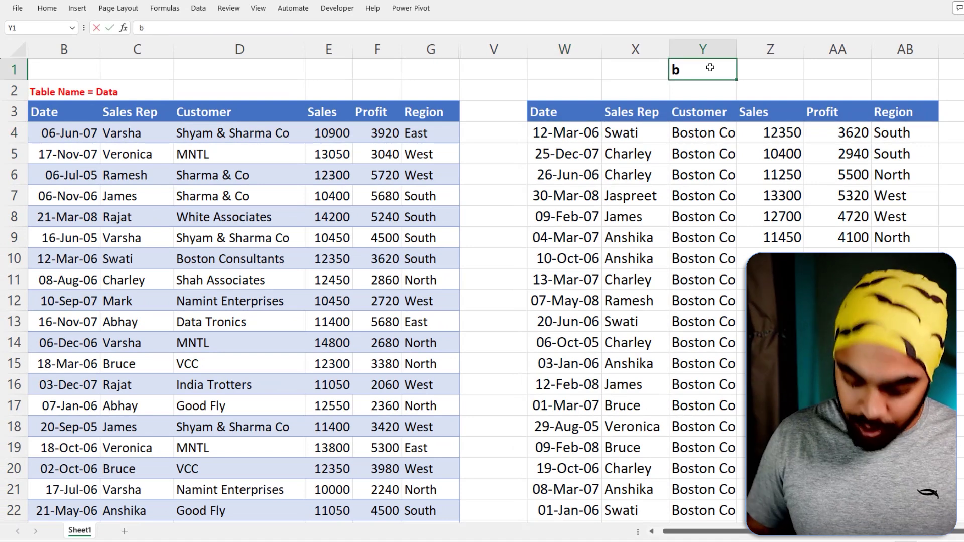
key("Return")
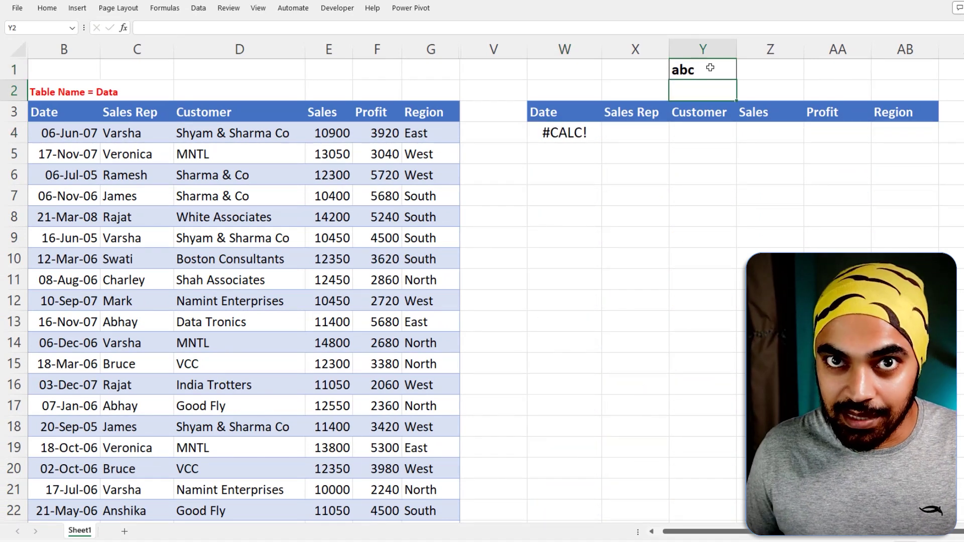
- Add "Not Found" as the if_empty argument of the FILTER formula in W4
left_click(569, 136)
key("F2")
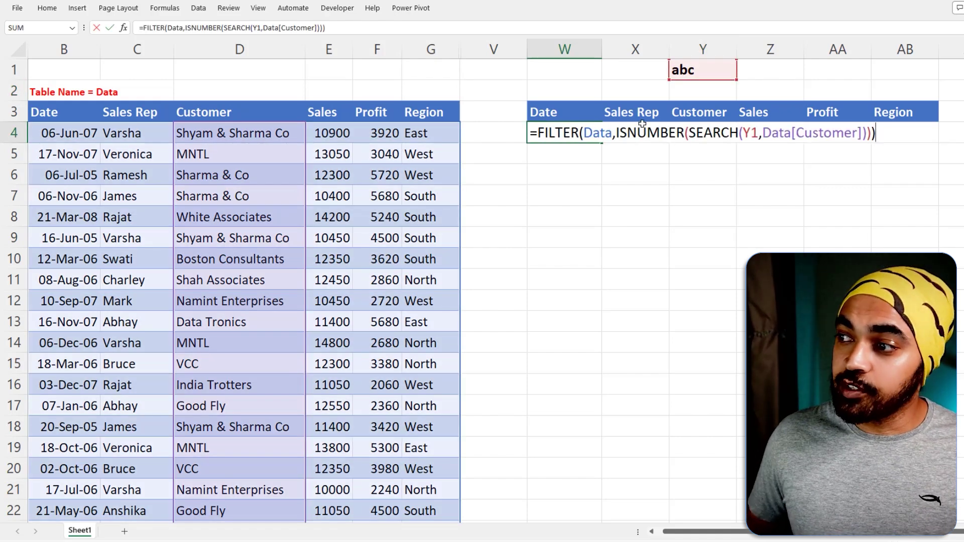
key("Left")
type(",")
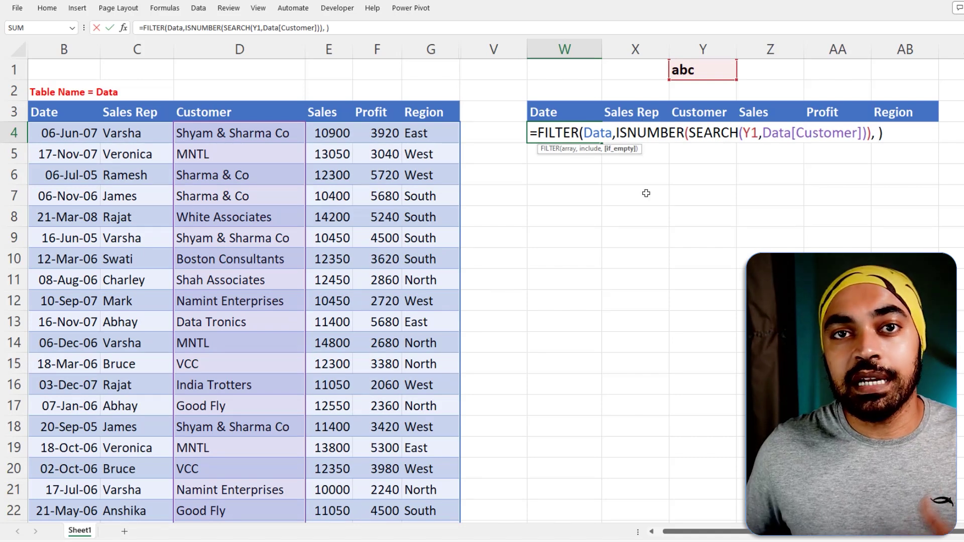
type("\"Not Found\"")
key("Return")
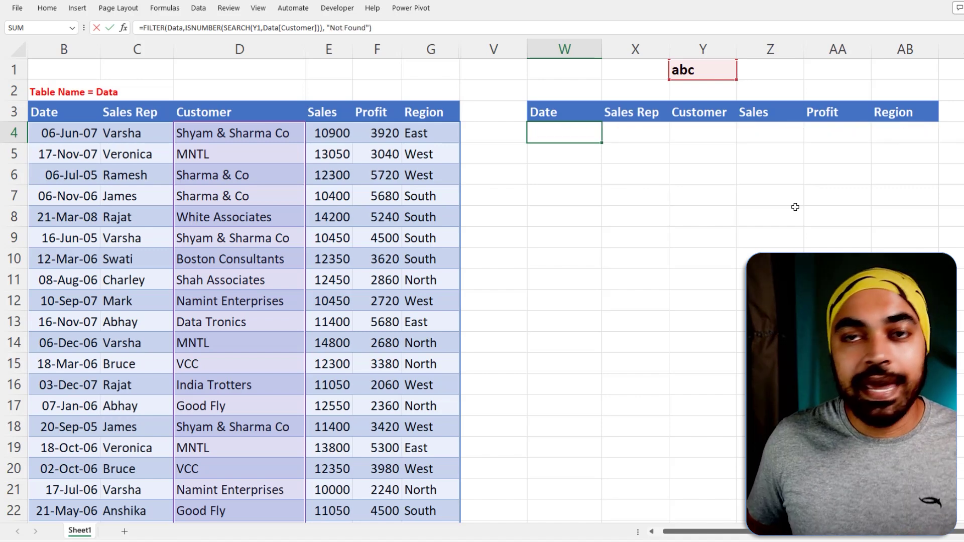